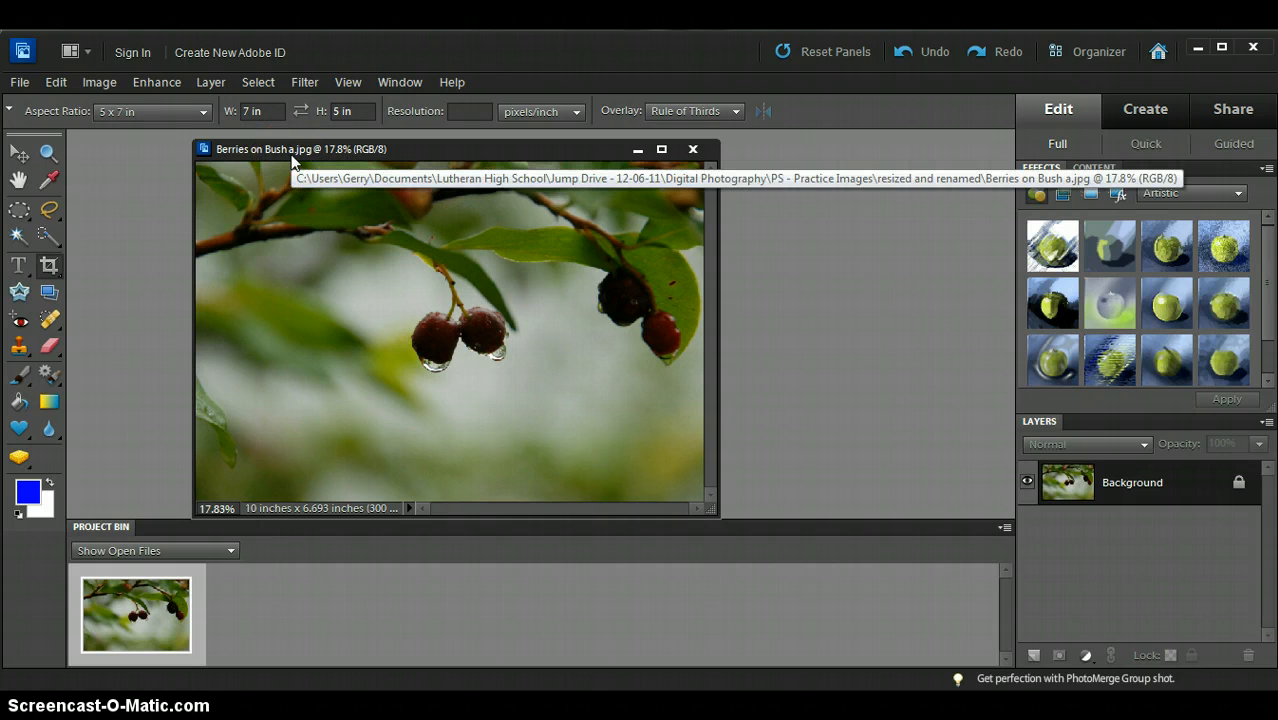
Set the Crop tool to a 4 x 6 in aspect ratio at 300 pixels/inch with the Rule of Thirds overlay
left_click(757, 390)
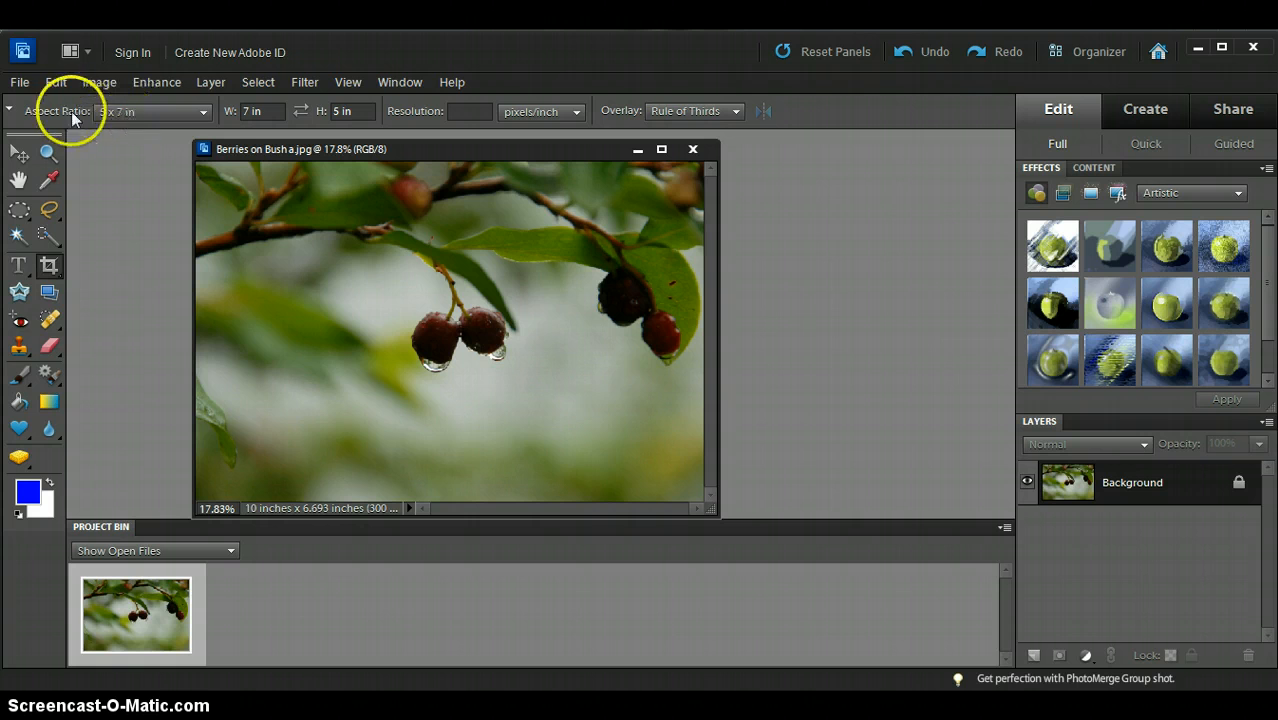
left_click(204, 112)
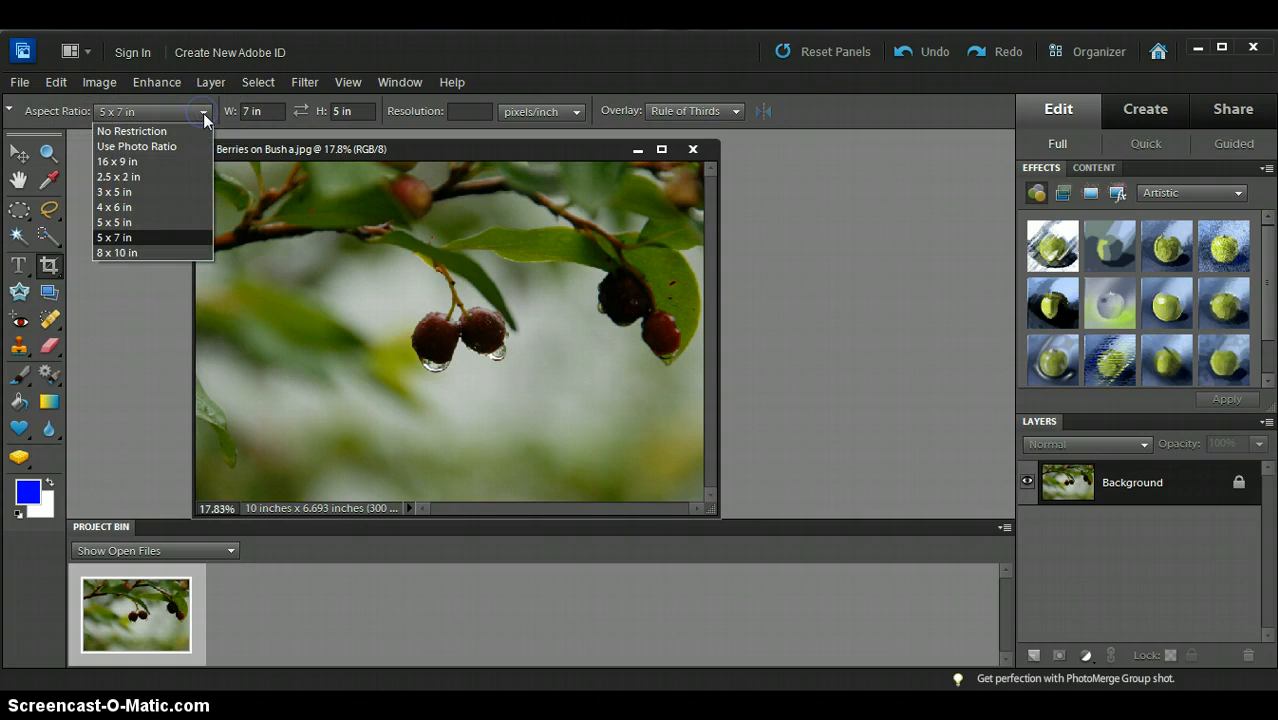
left_click(115, 207)
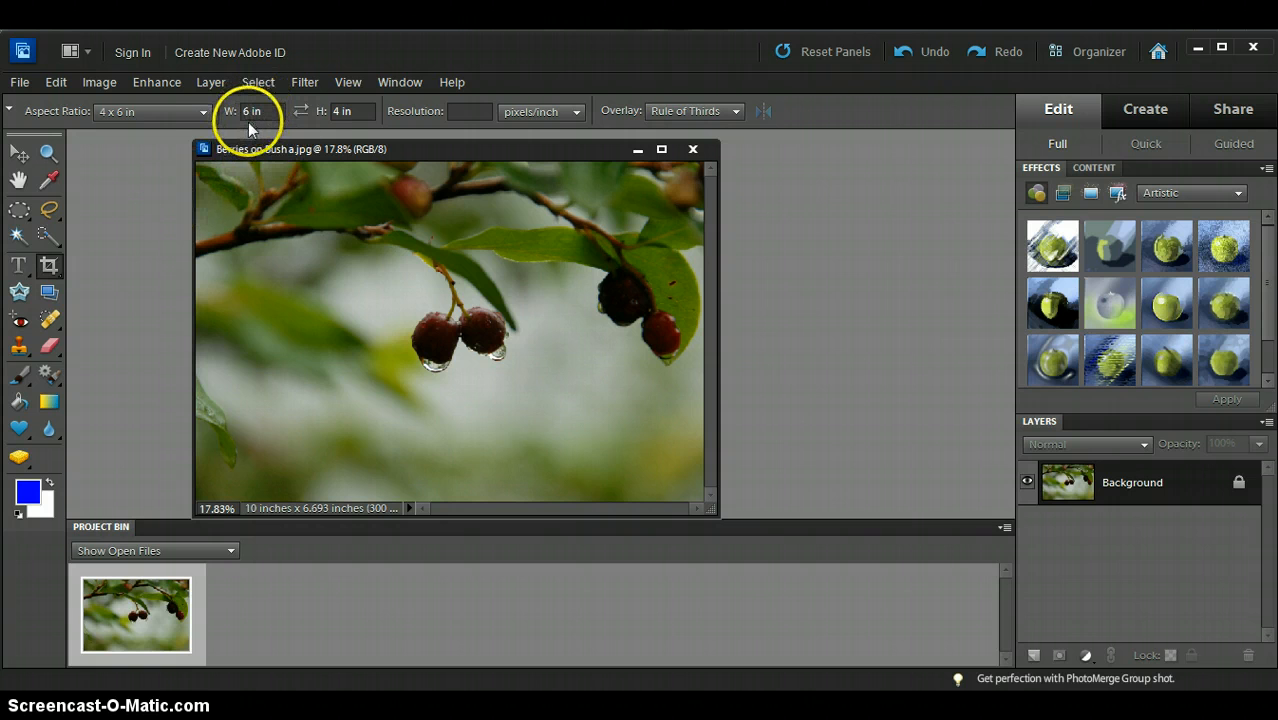
left_click(453, 111)
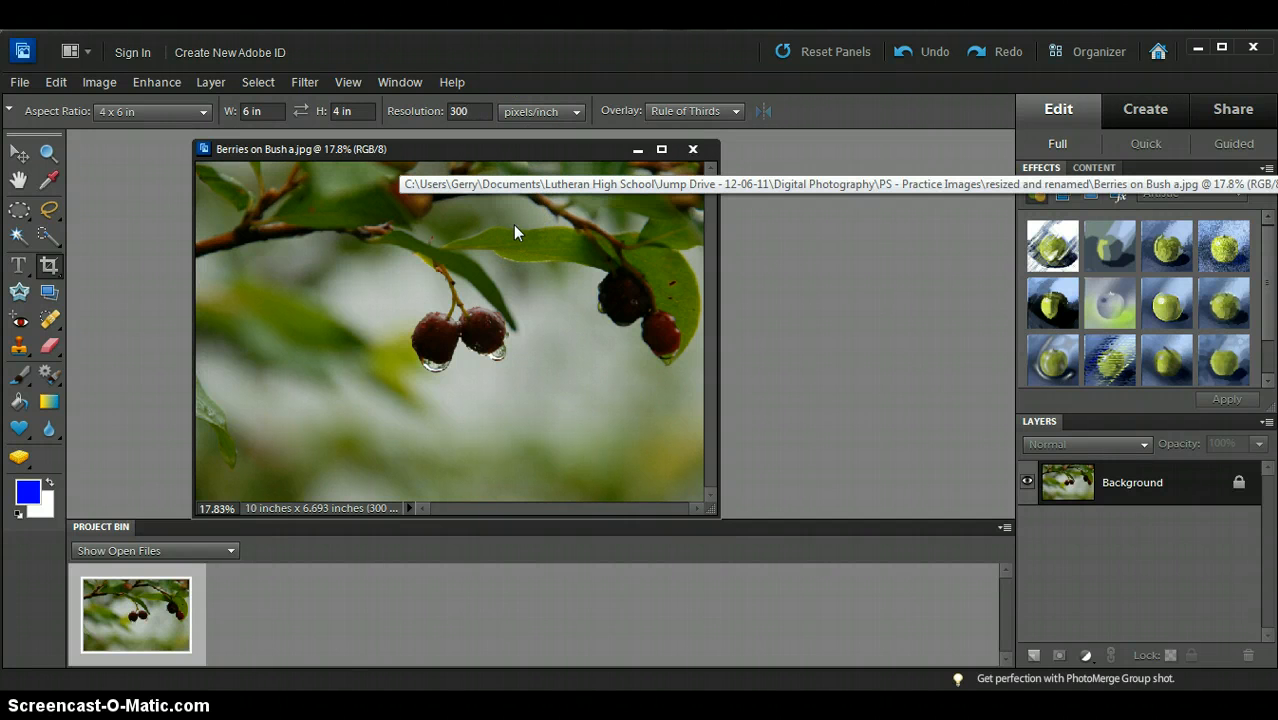
left_click(734, 111)
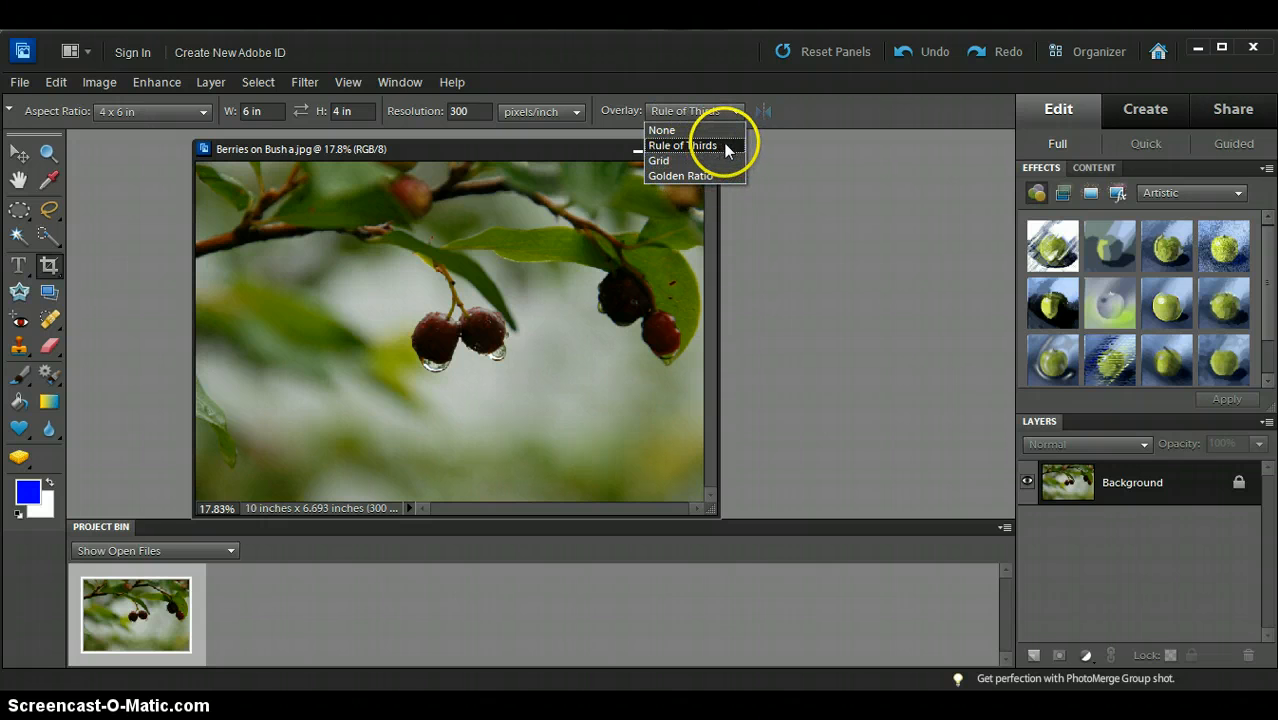
left_click(726, 150)
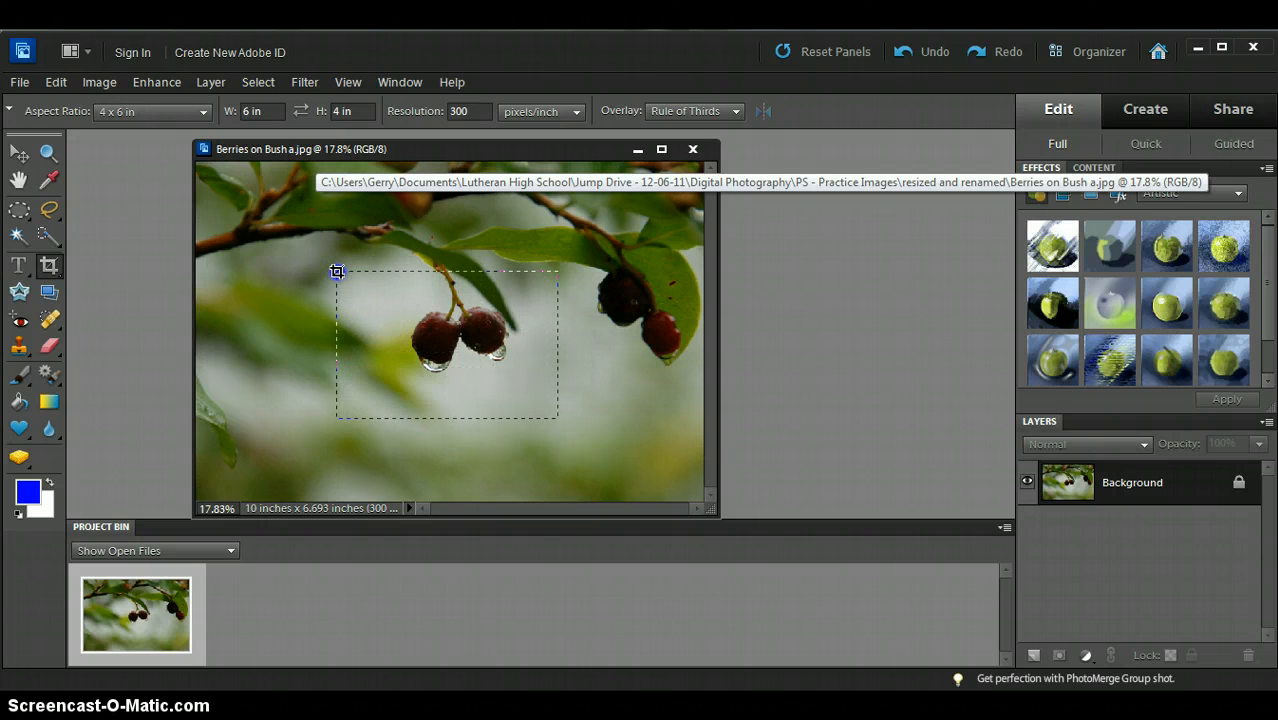
Draw a crop frame around the two hanging berries, tightening and positioning it with the Rule of Thirds grid
left_click_drag(337, 271, 558, 480)
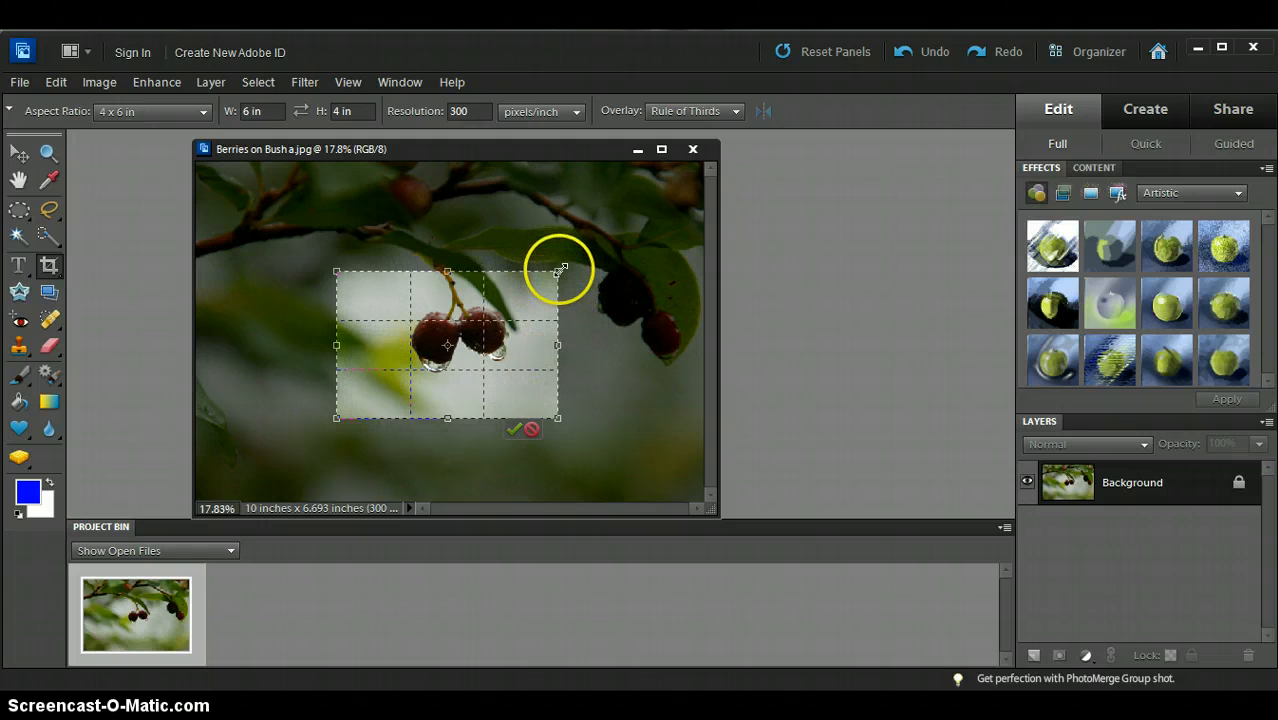
left_click_drag(559, 270, 557, 270)
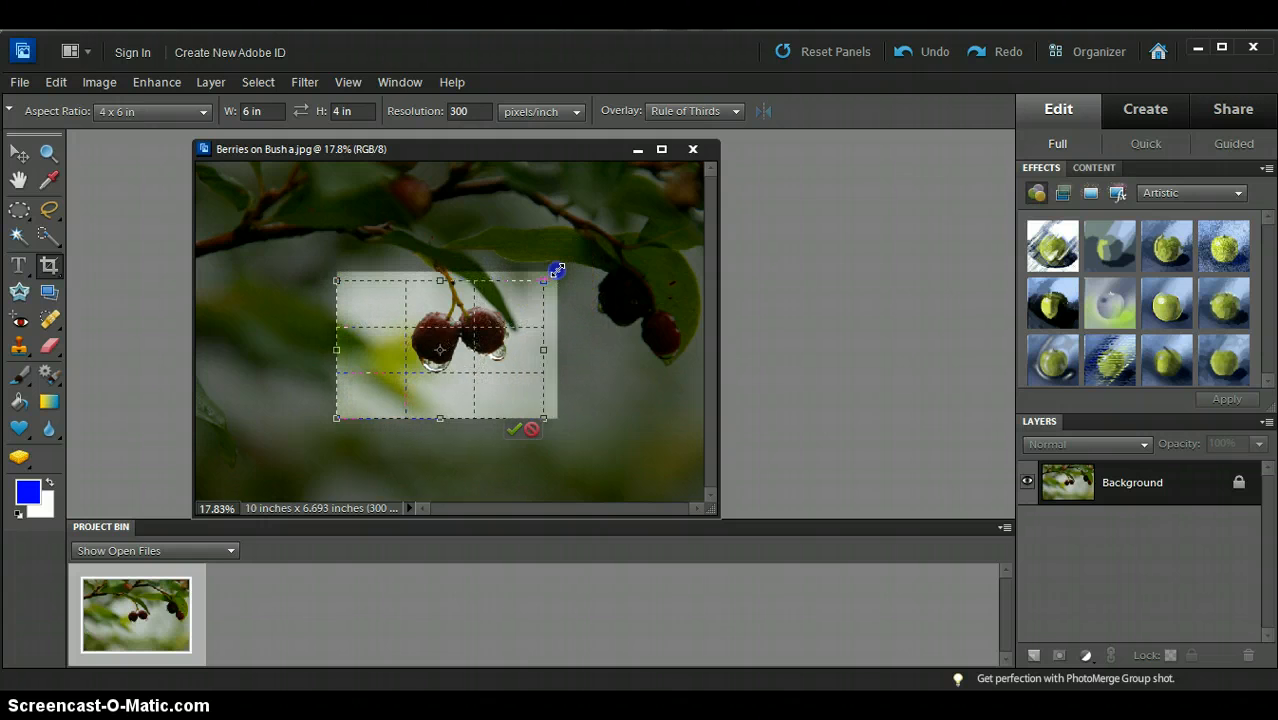
left_click_drag(511, 335, 510, 340)
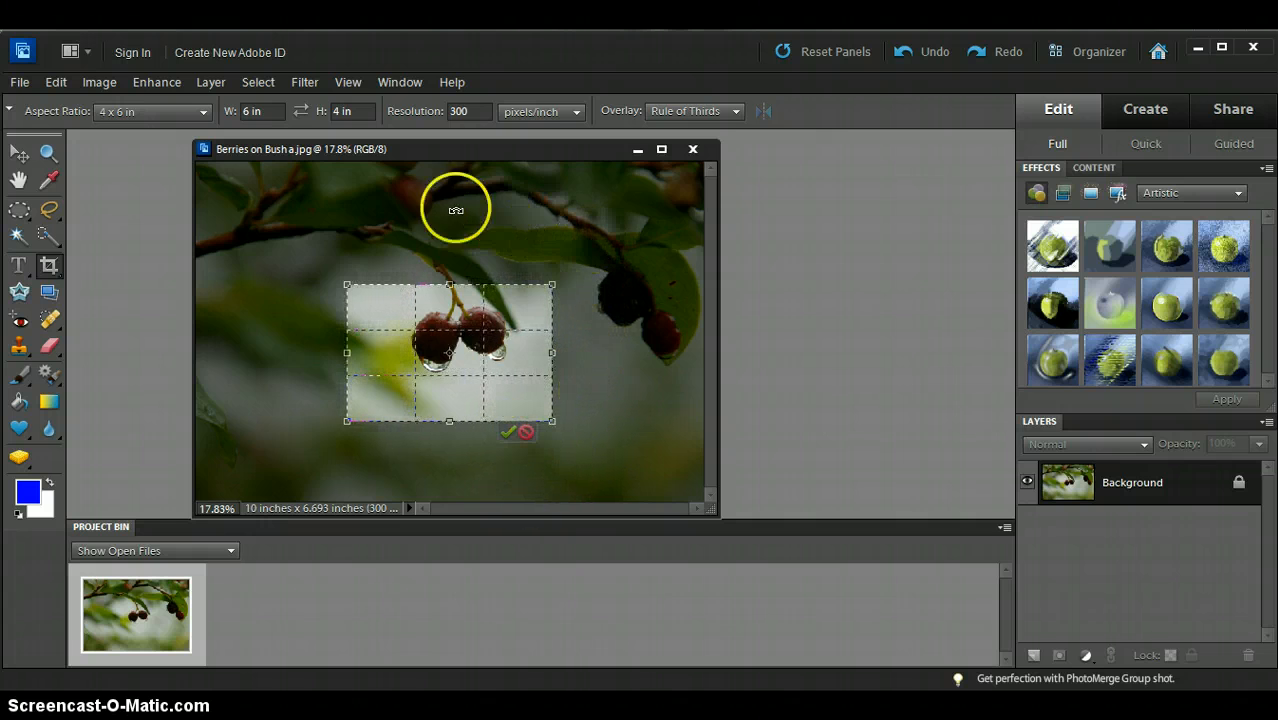
left_click(589, 463)
left_click(549, 280)
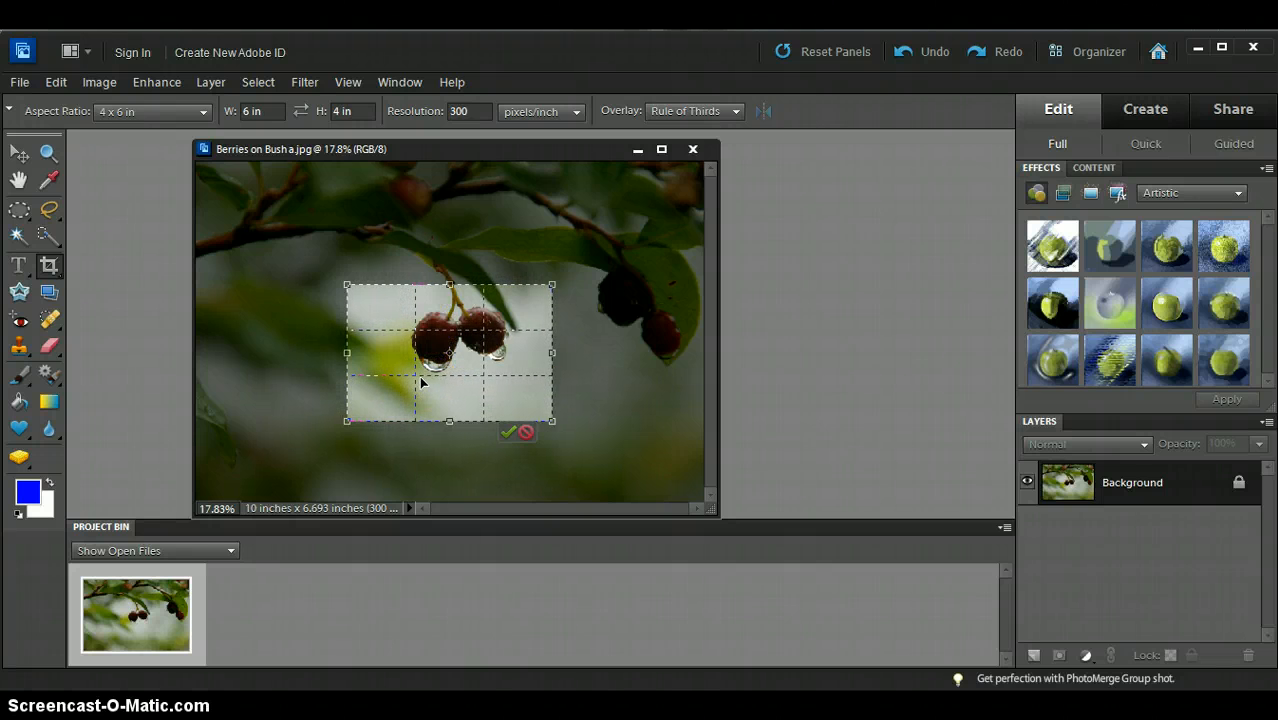
left_click(653, 401)
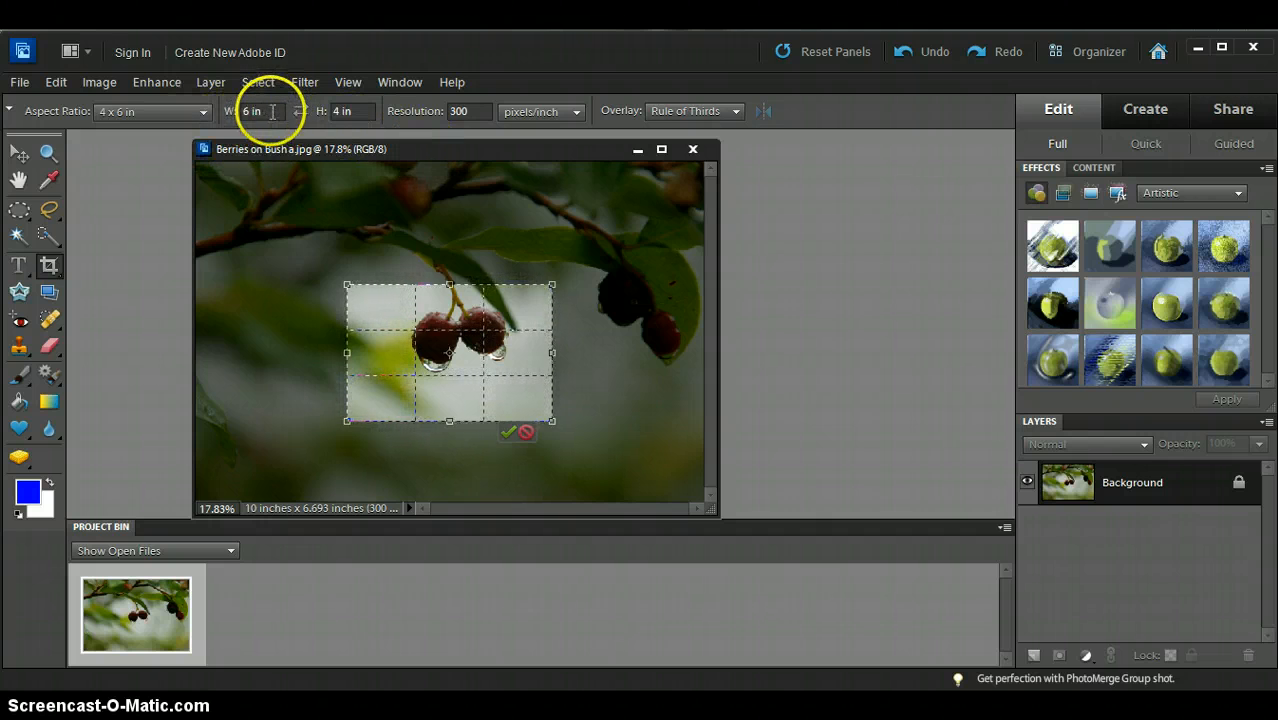
Change the crop size to 7 in wide by 3.5 in high and refit the frame around the two hanging berries
left_click_drag(266, 113, 224, 117)
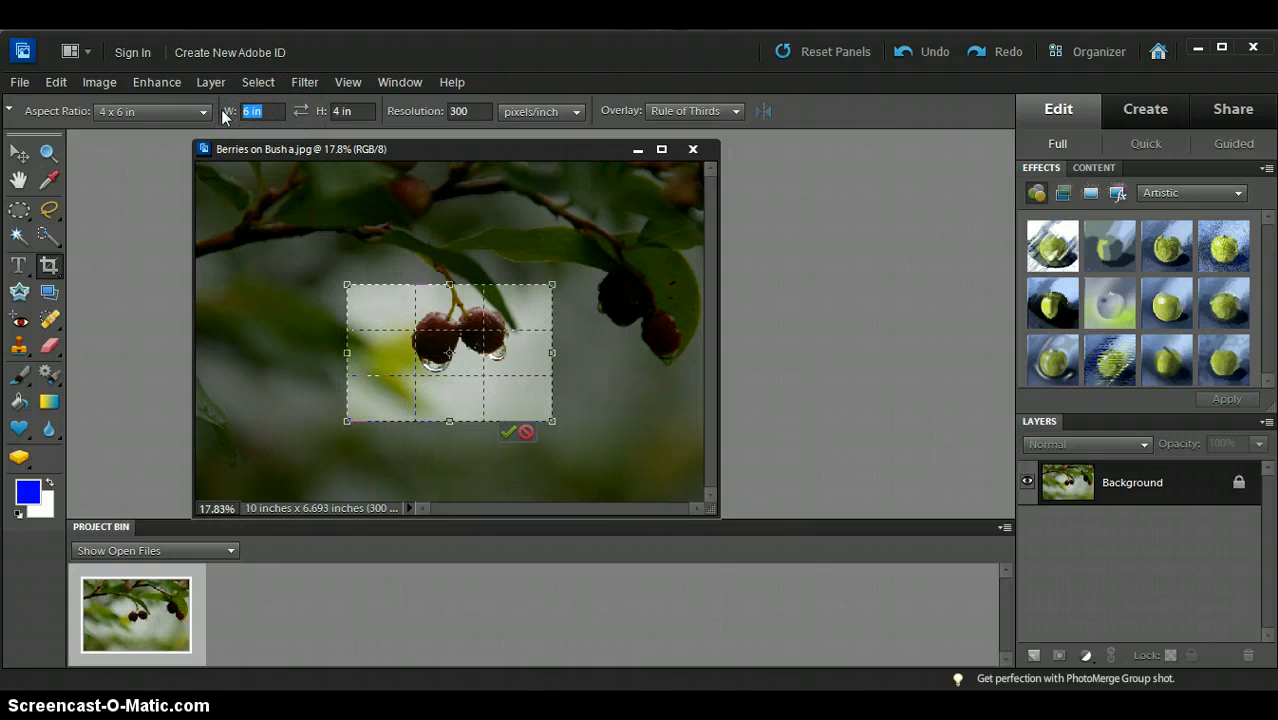
type("7")
left_click(342, 111)
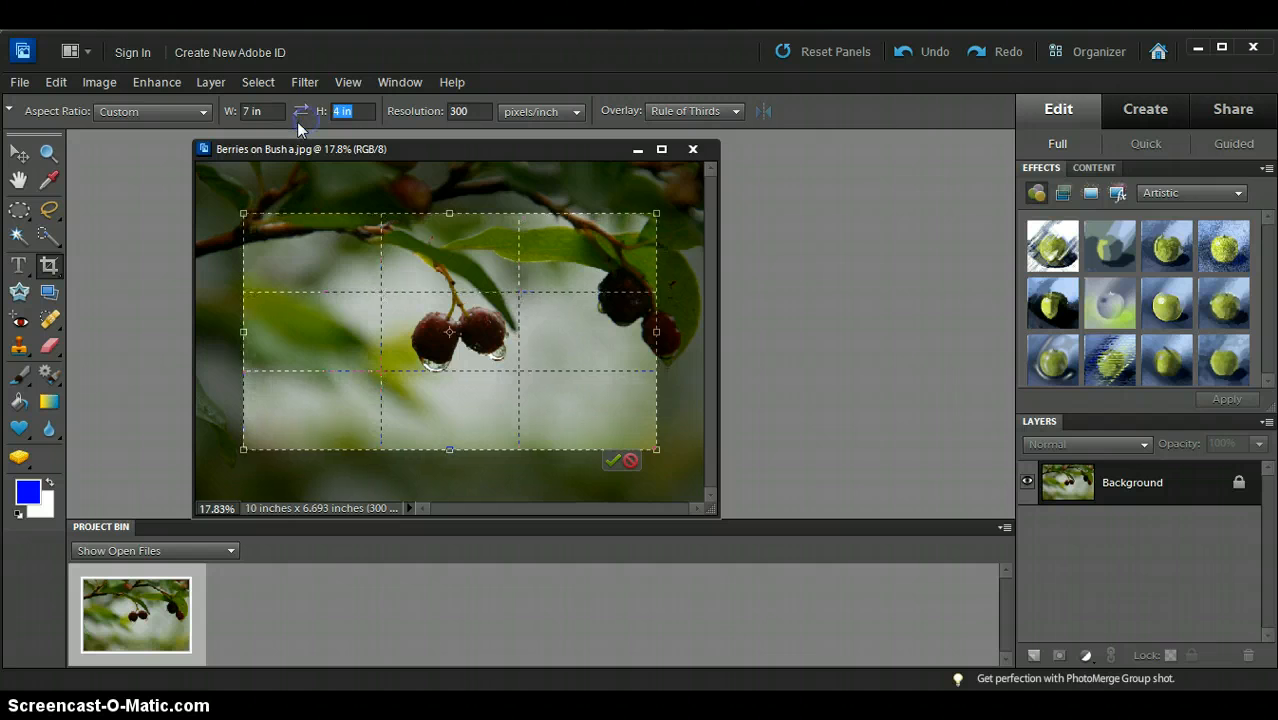
type("3.5")
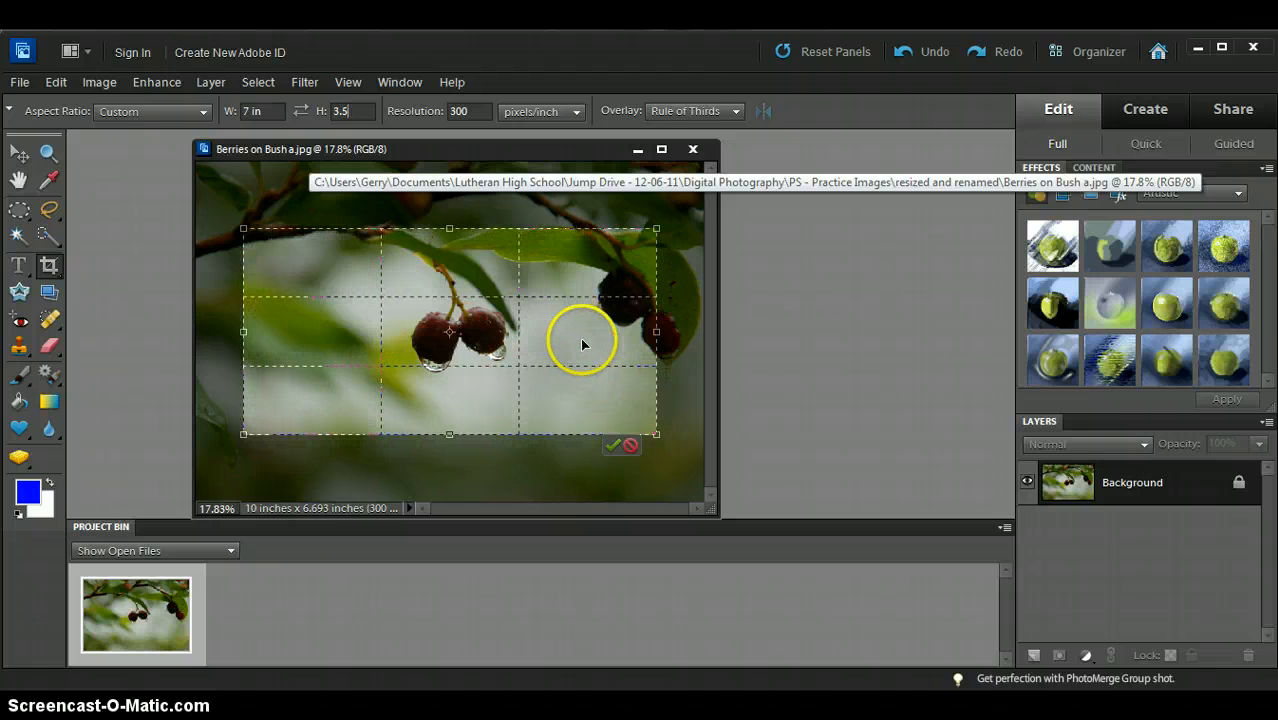
left_click_drag(583, 336, 585, 336)
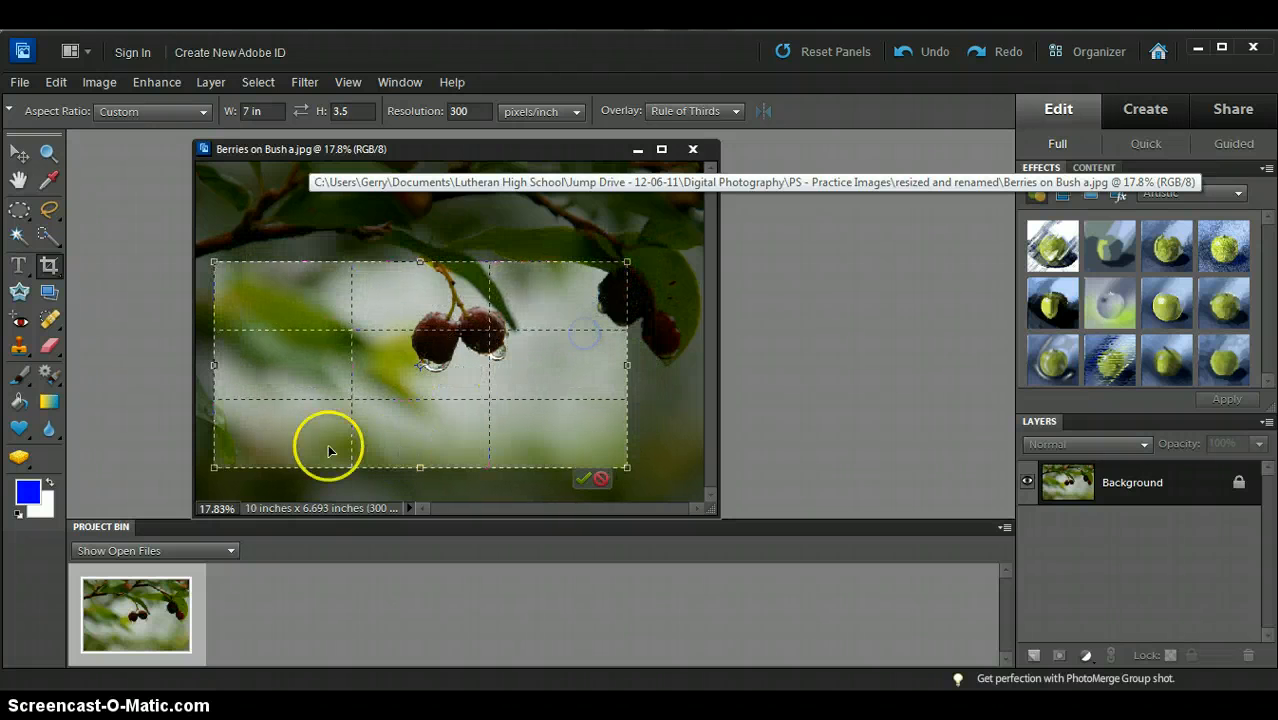
left_click_drag(214, 466, 306, 421)
left_click_drag(563, 332, 567, 328)
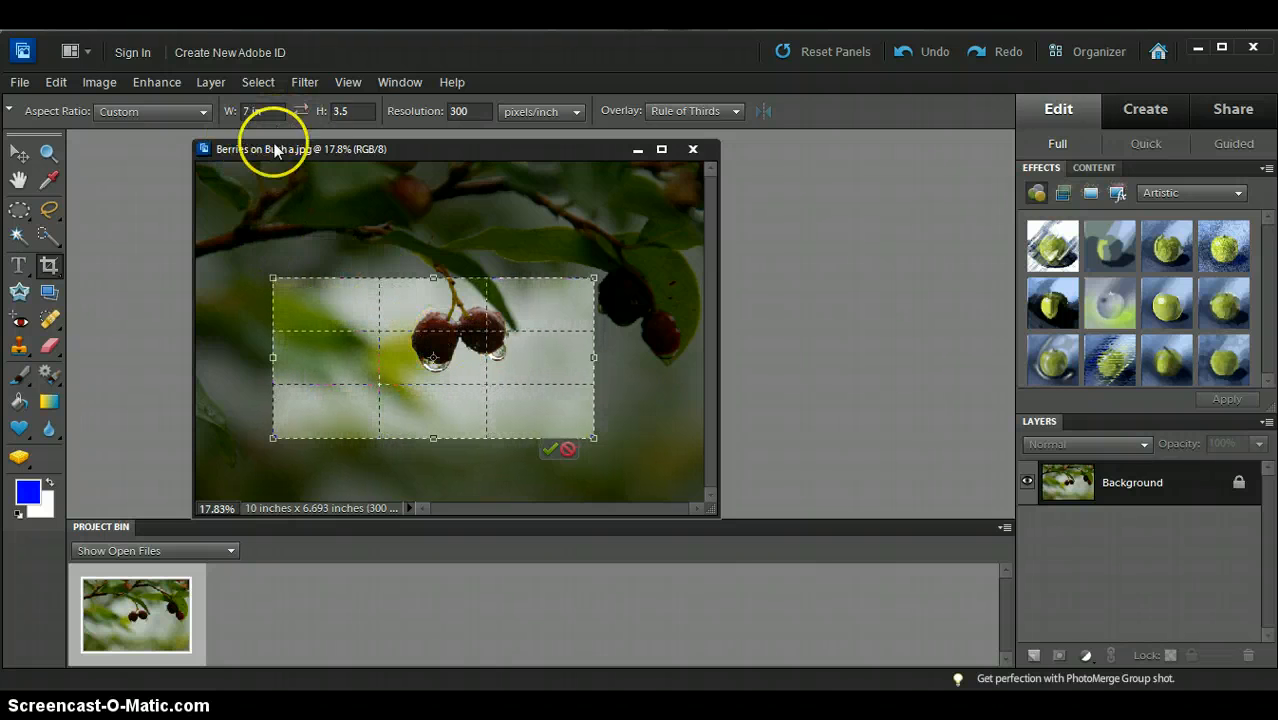
Return the crop aspect ratio to the 4 x 6 in preset and set its resolution to 300 pixels/inch
left_click(202, 112)
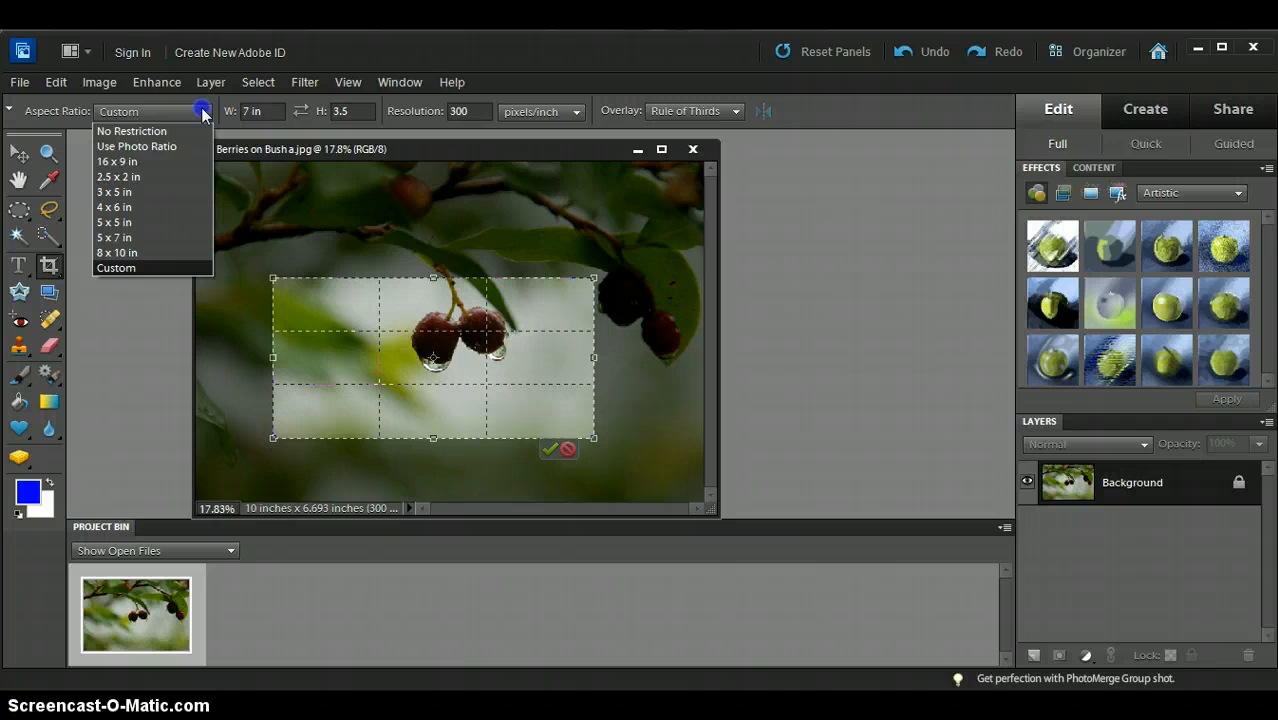
left_click(153, 208)
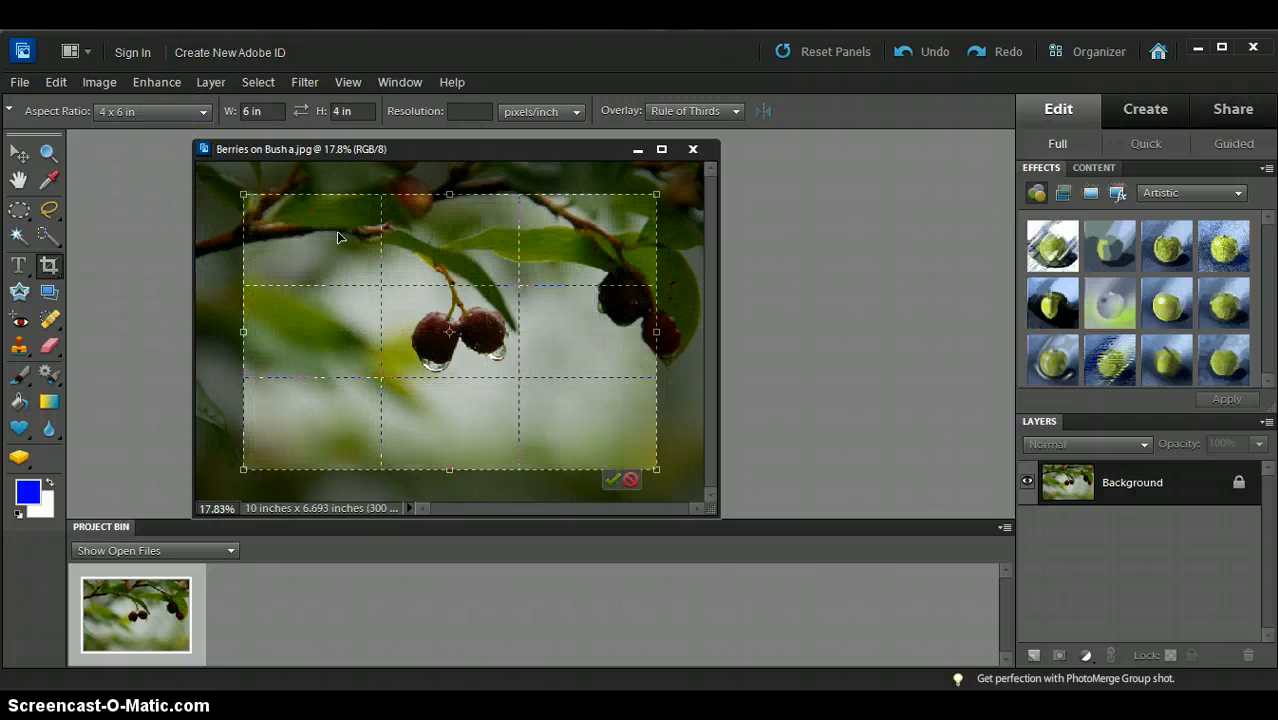
left_click_drag(659, 195, 657, 192)
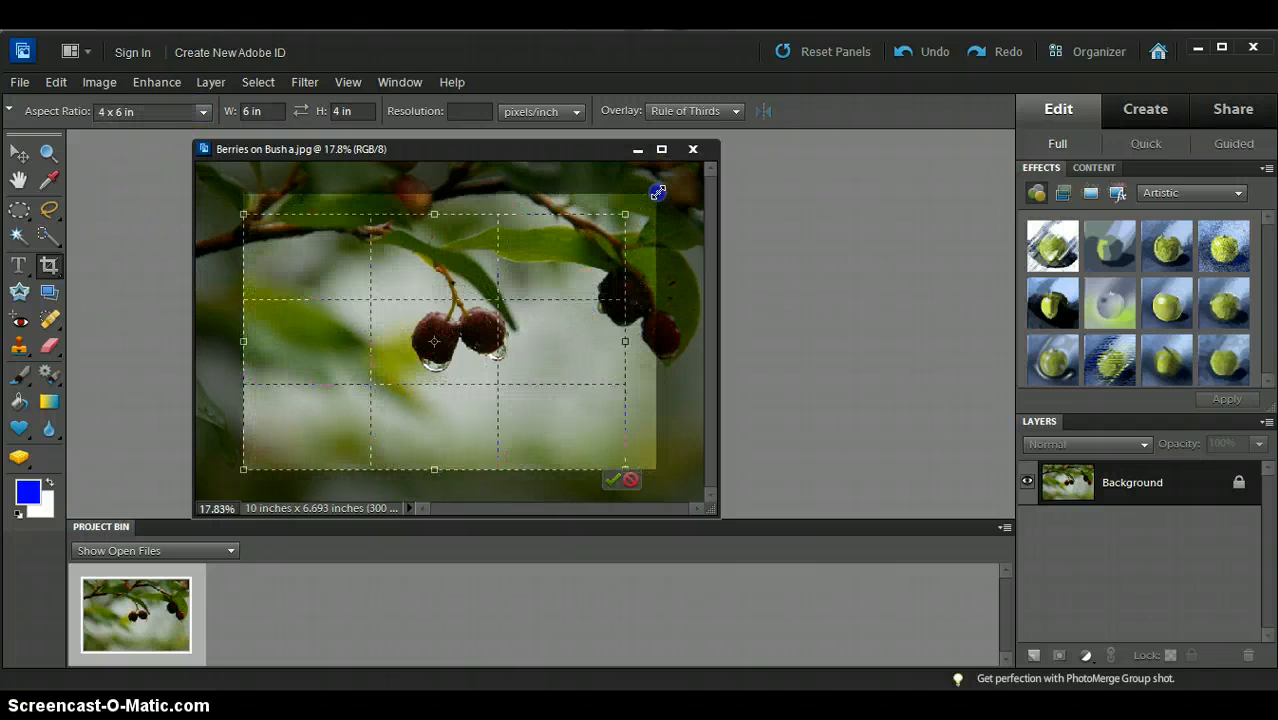
left_click_drag(505, 320, 544, 312)
left_click_drag(341, 462, 286, 458)
left_click_drag(490, 372, 490, 372)
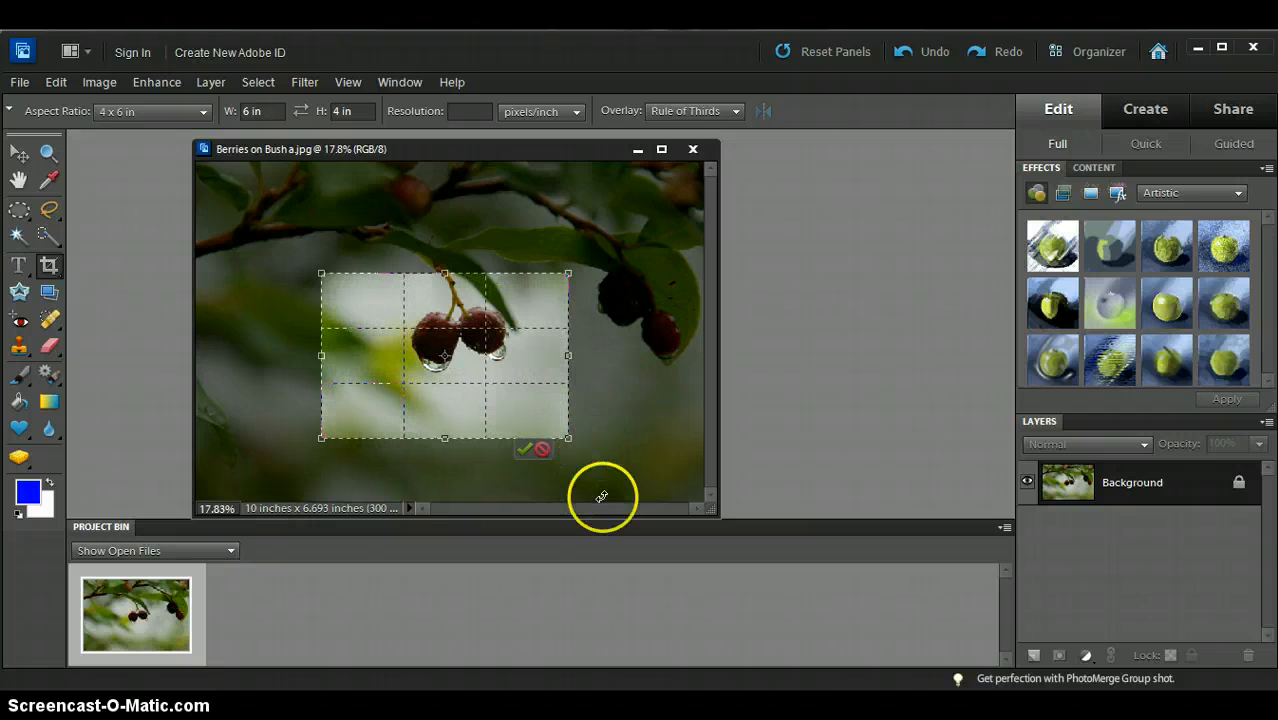
left_click(453, 111)
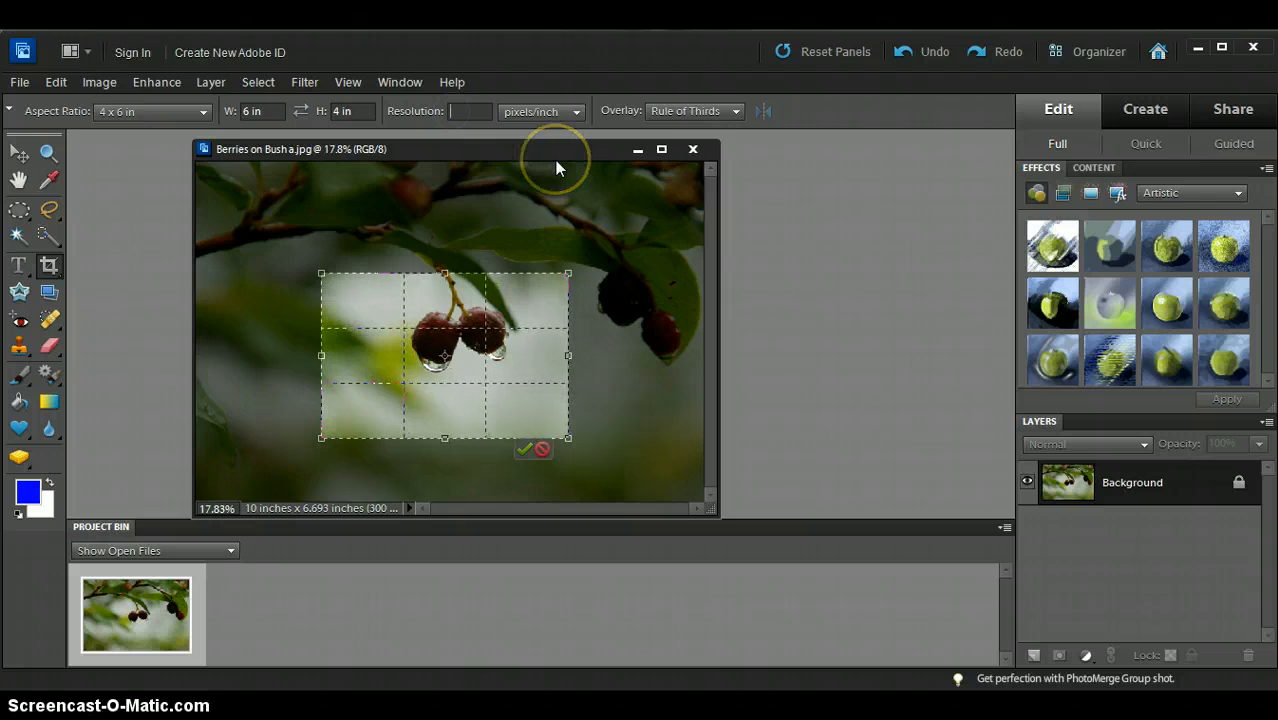
type("300")
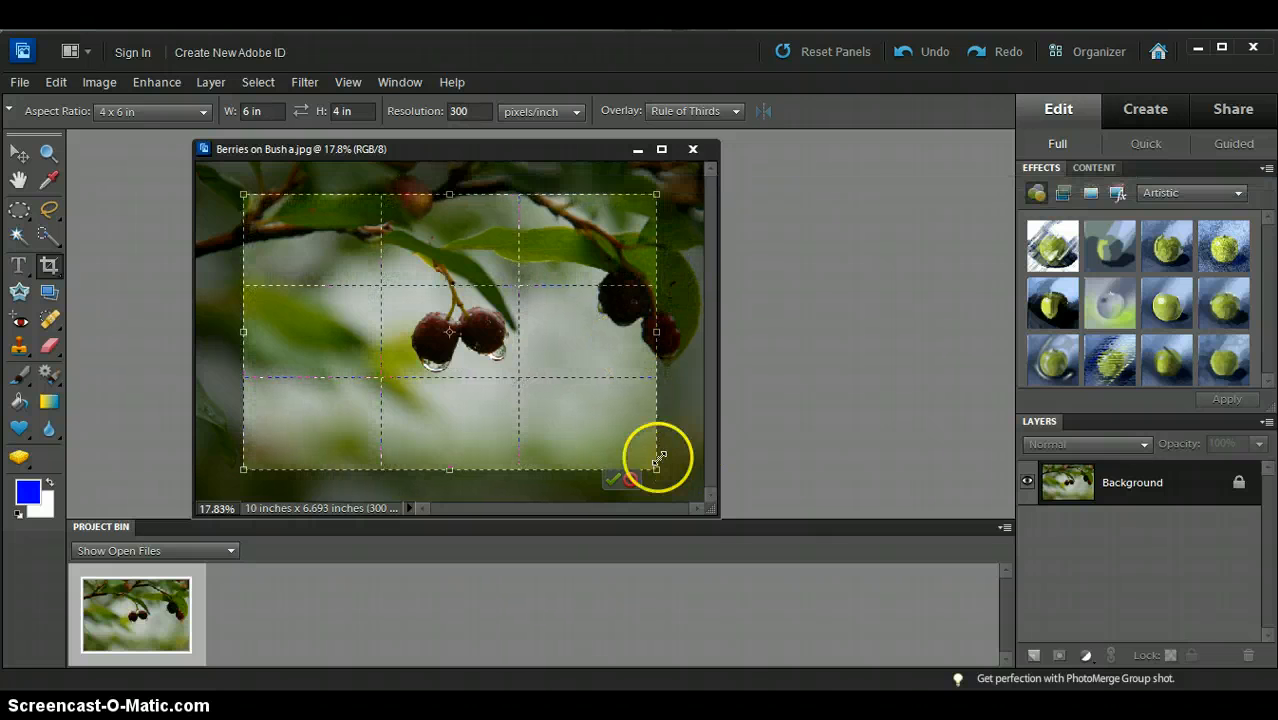
Shrink and reposition the crop frame closely around the two hanging berries, and apply the crop
left_click_drag(657, 191, 533, 276)
mouse_move(455, 369)
left_mouse_down()
mouse_move(497, 362)
mouse_move(460, 368)
left_mouse_up()
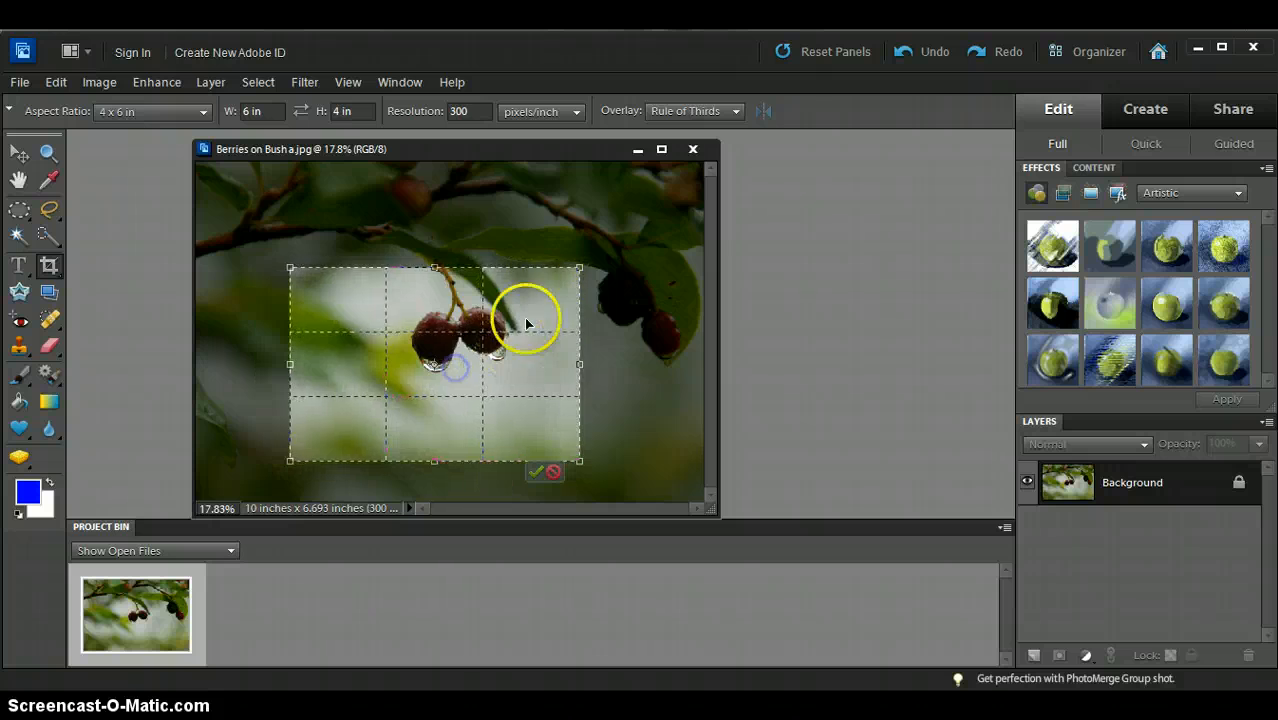
left_click_drag(579, 269, 531, 299)
left_click_drag(477, 381, 510, 362)
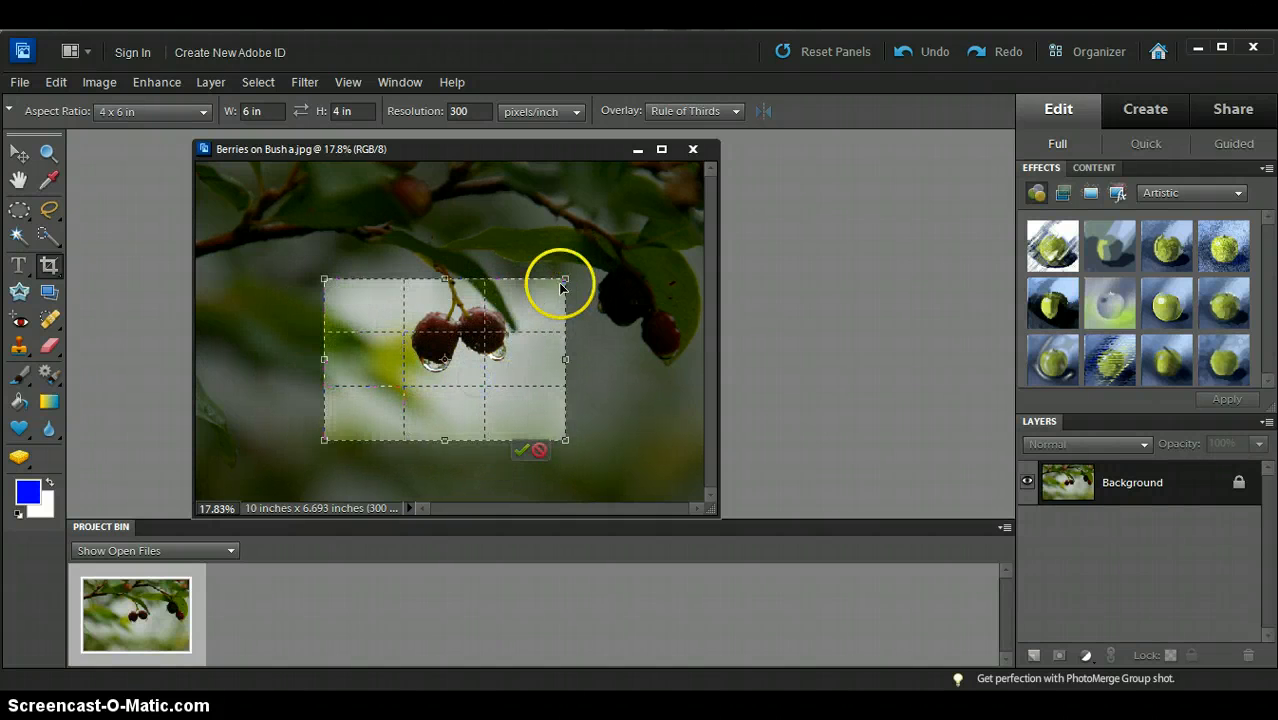
left_click_drag(564, 277, 544, 295)
left_click_drag(503, 368, 502, 363)
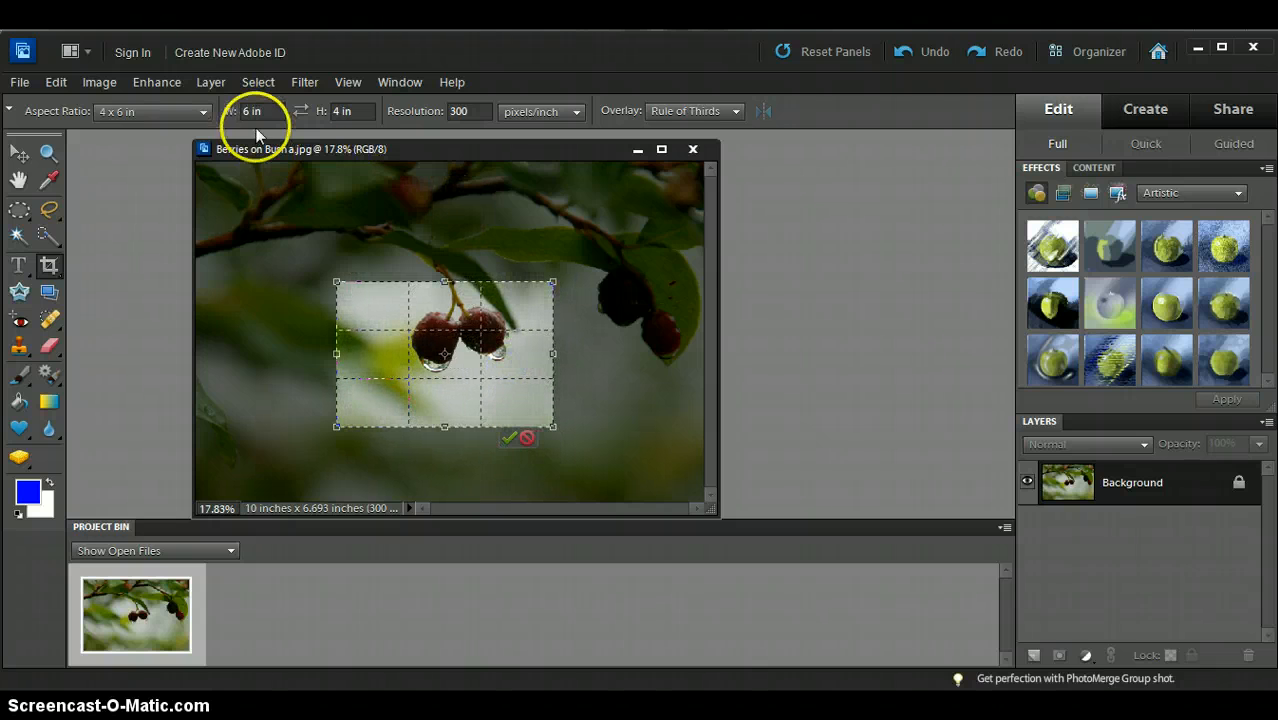
left_click(507, 438)
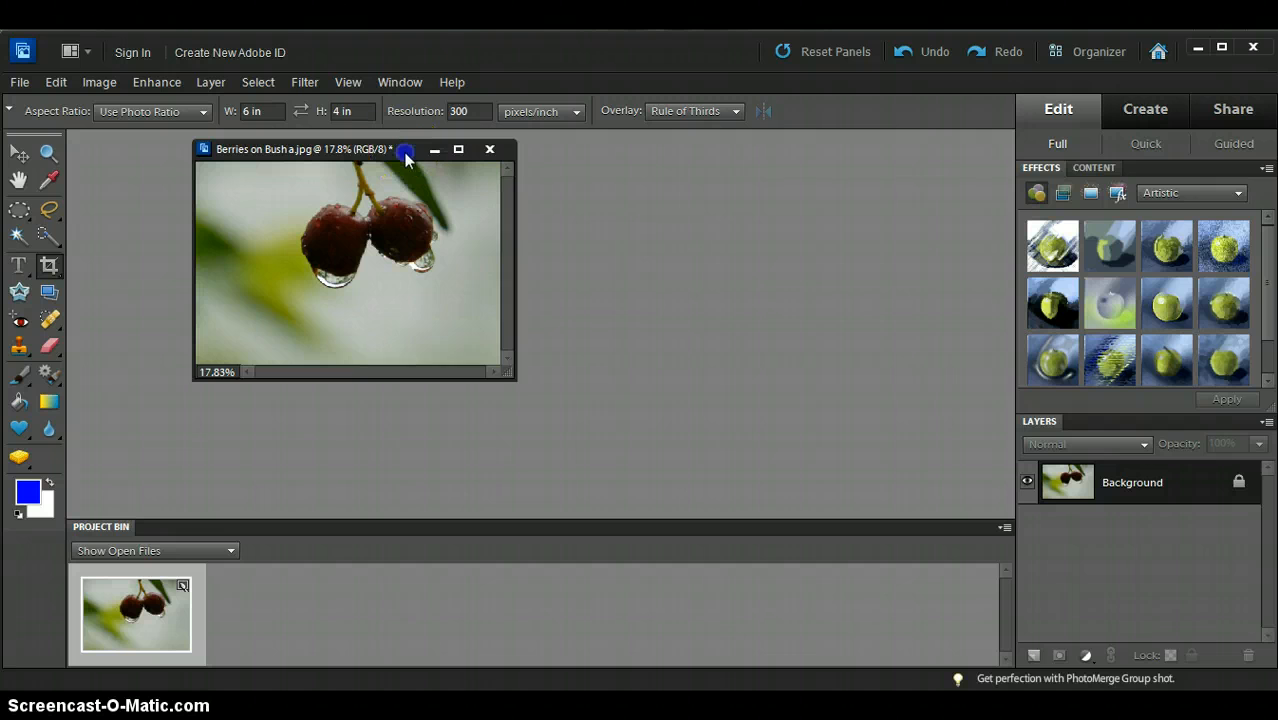
left_click_drag(408, 150, 518, 242)
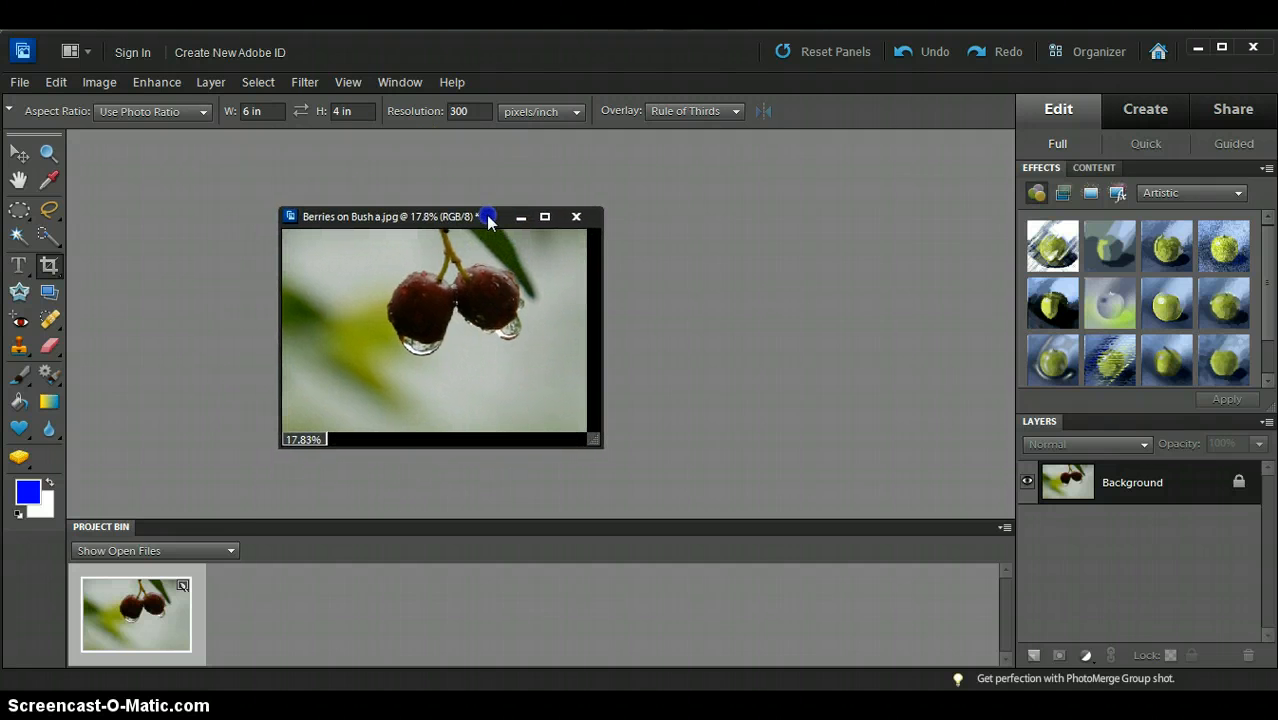
Save the cropped photo as a JPEG named "Berries on Bush a 4x6" at quality 10 (Maximum), hiding the Organizer notice in future
left_click(19, 83)
left_click(68, 262)
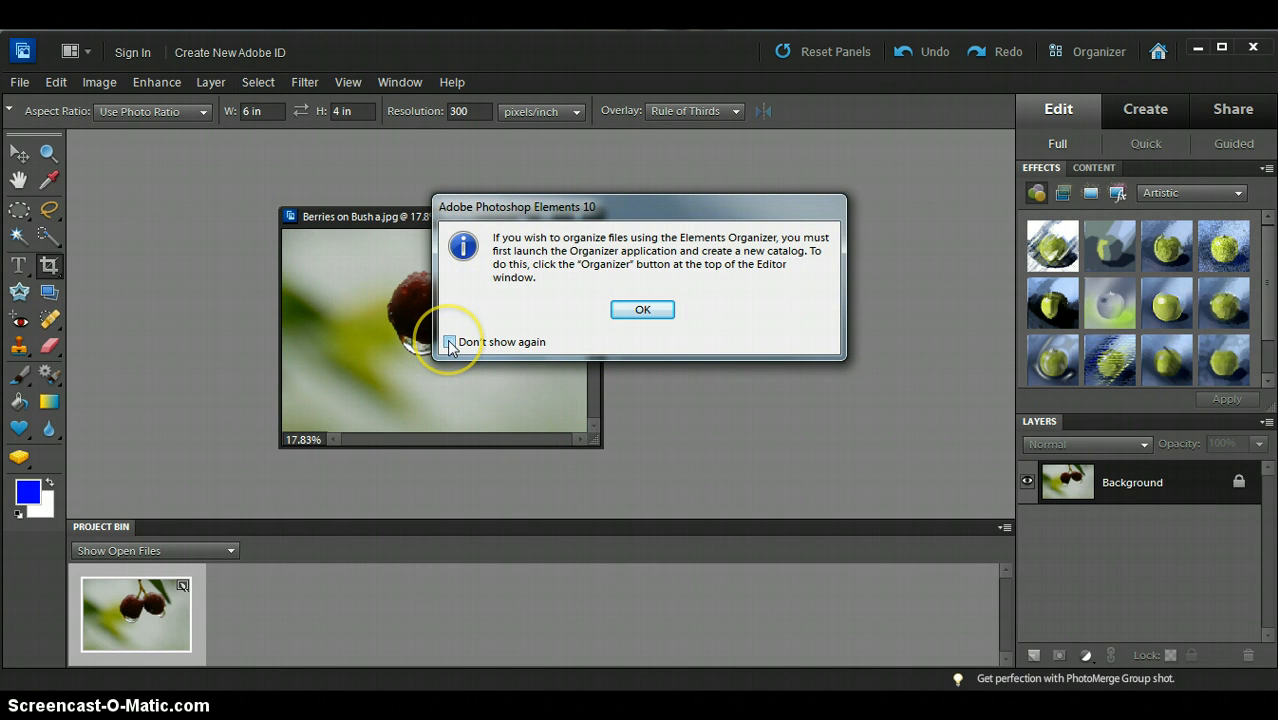
left_click(450, 342)
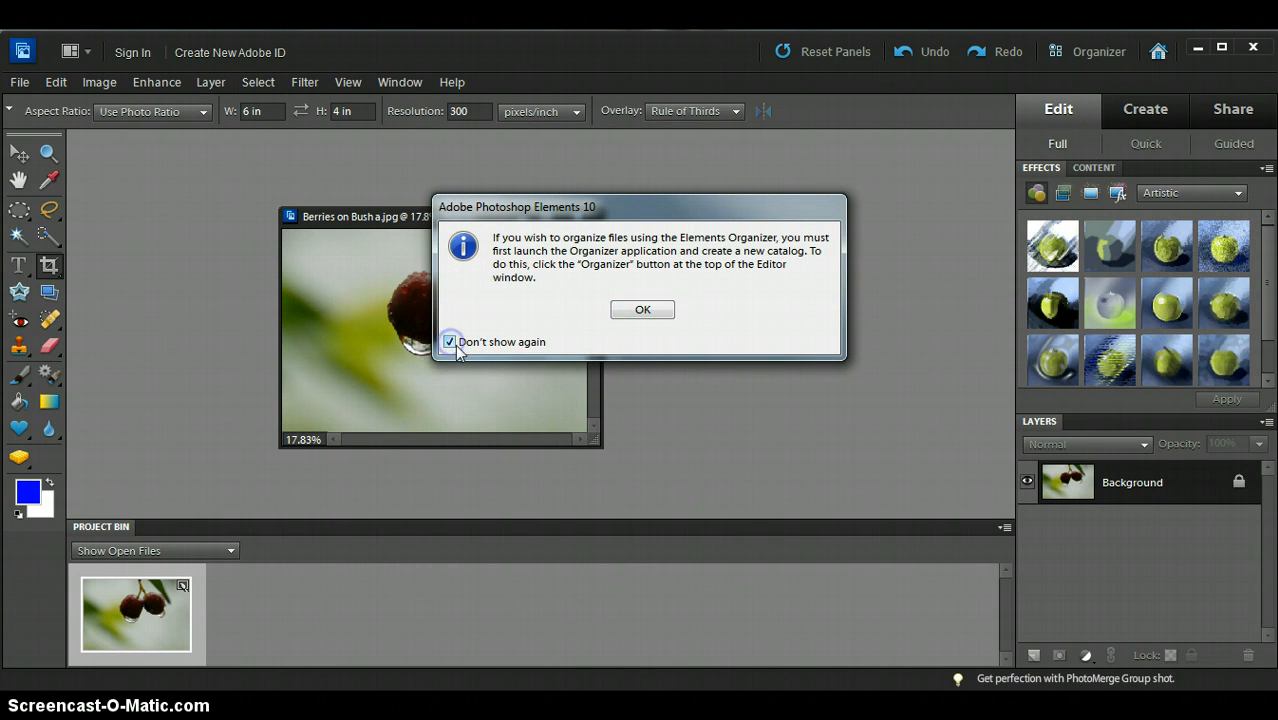
left_click(630, 311)
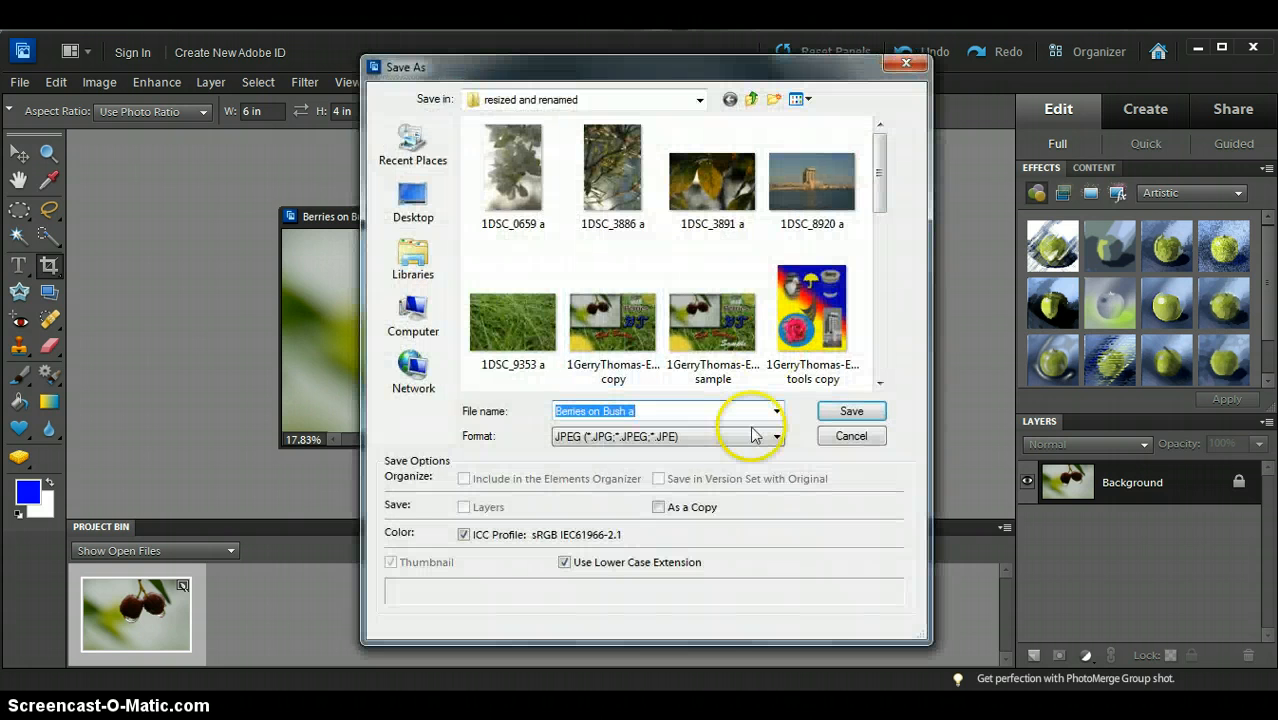
left_click(640, 411)
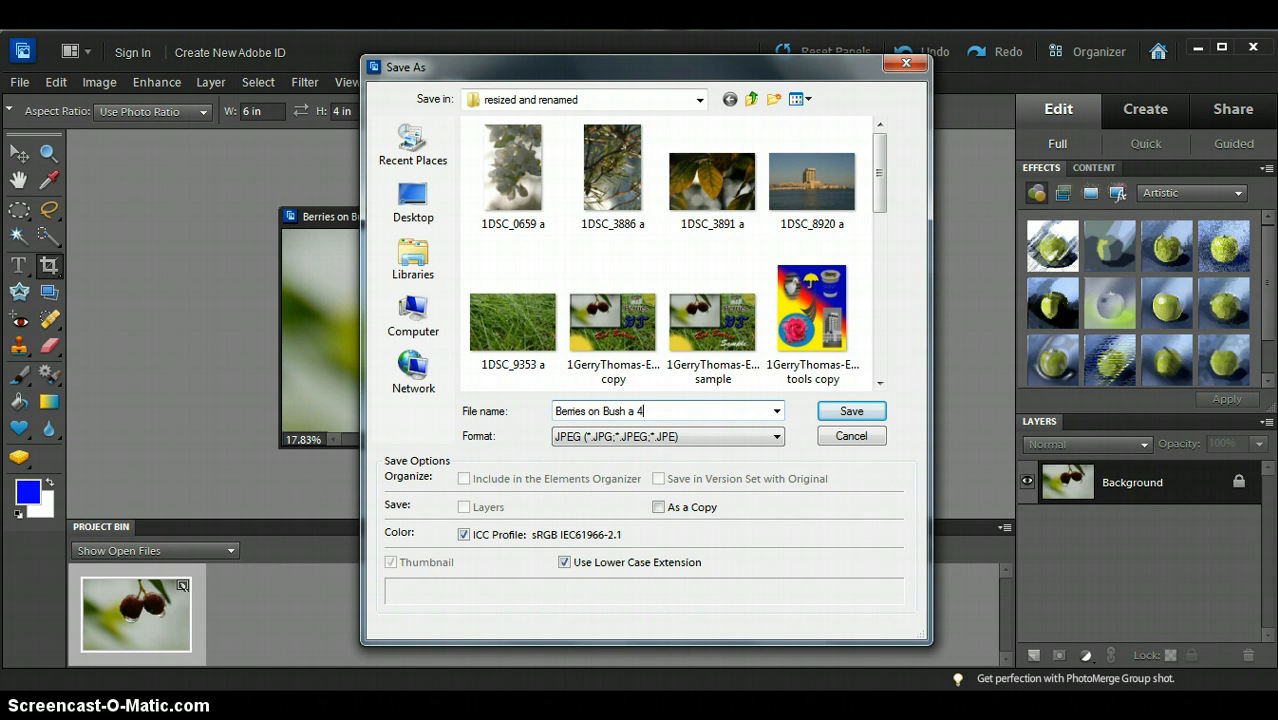
left_click(705, 436)
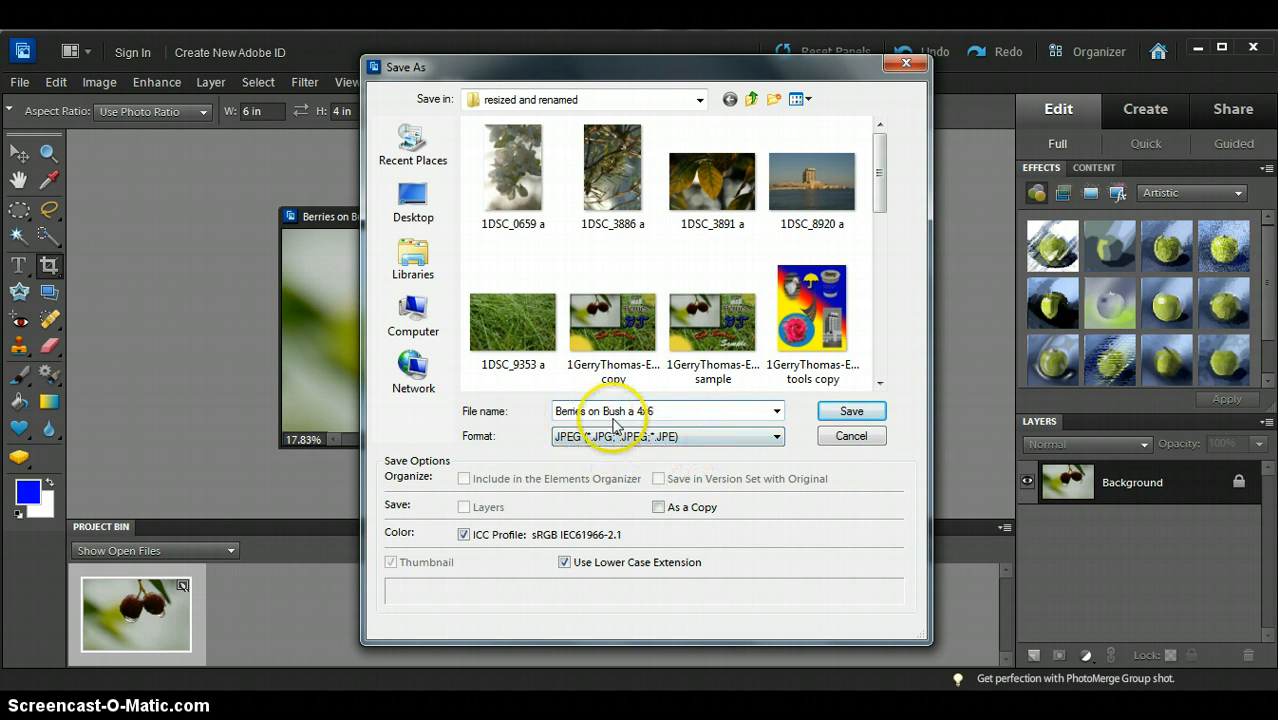
left_click(849, 413)
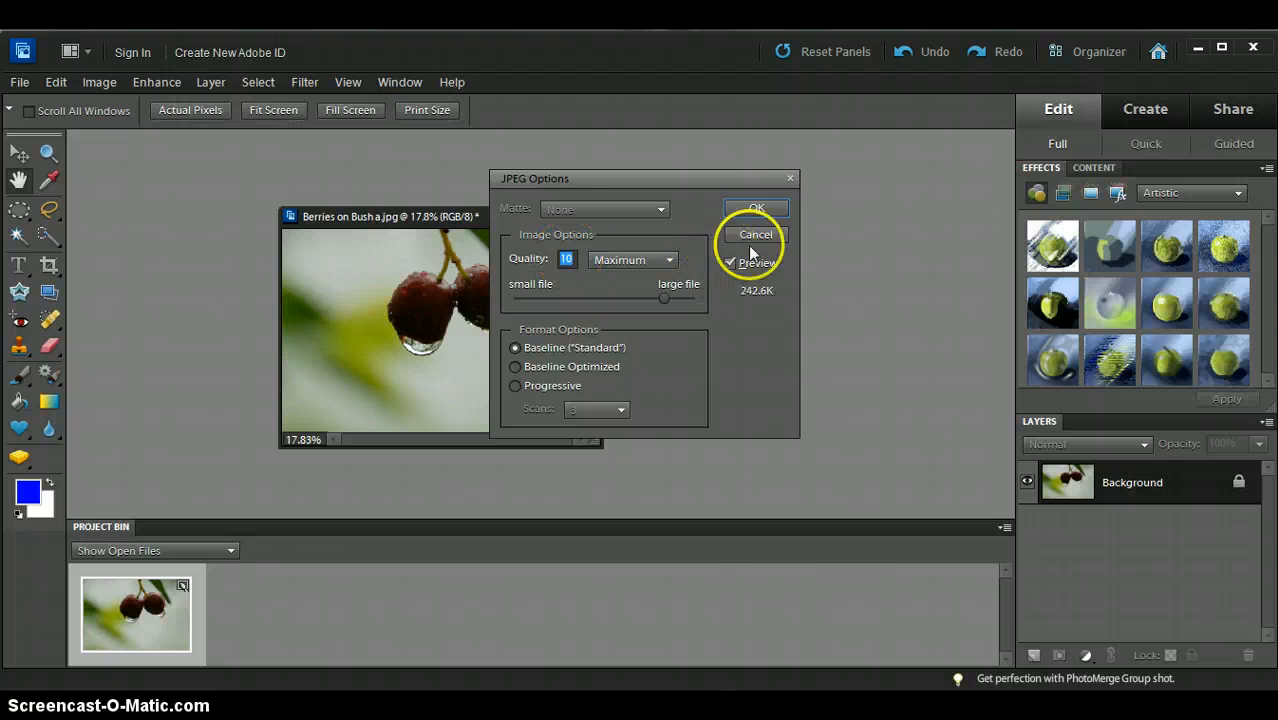
left_click(752, 208)
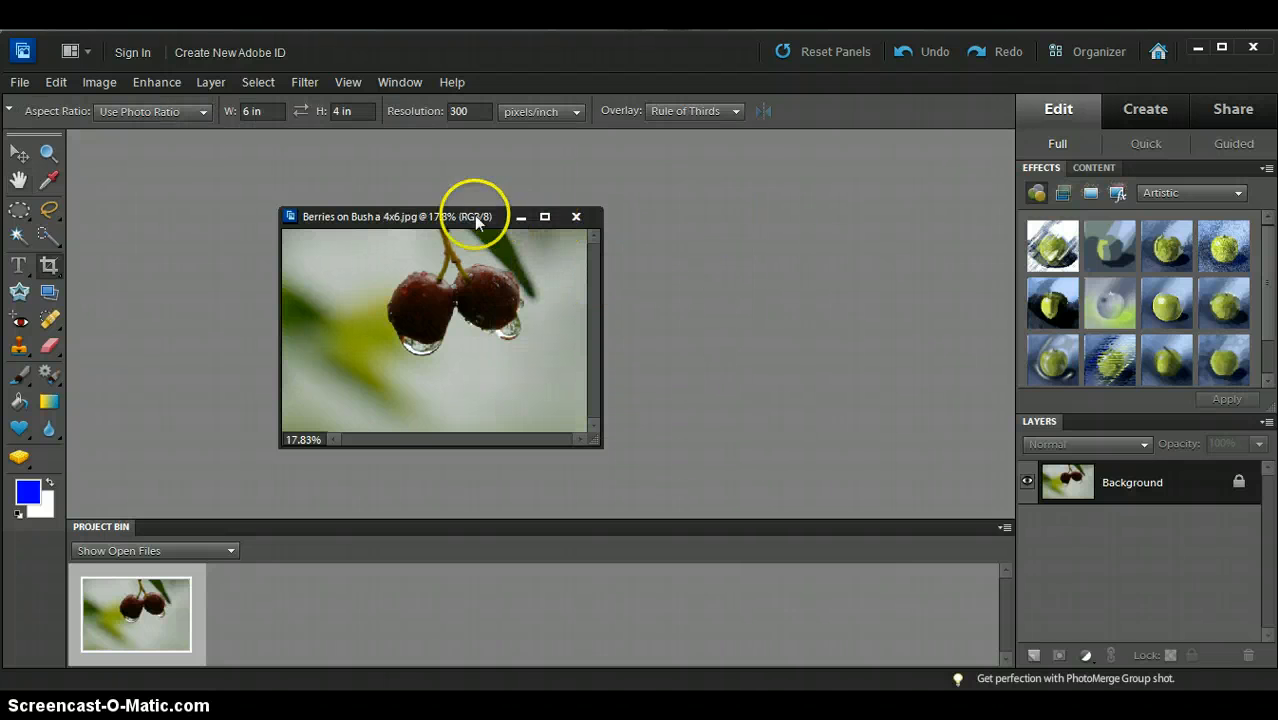
Check the cropped photo's document dimensions and resolution in Image Size, and leave without making changes
left_click_drag(459, 217, 566, 185)
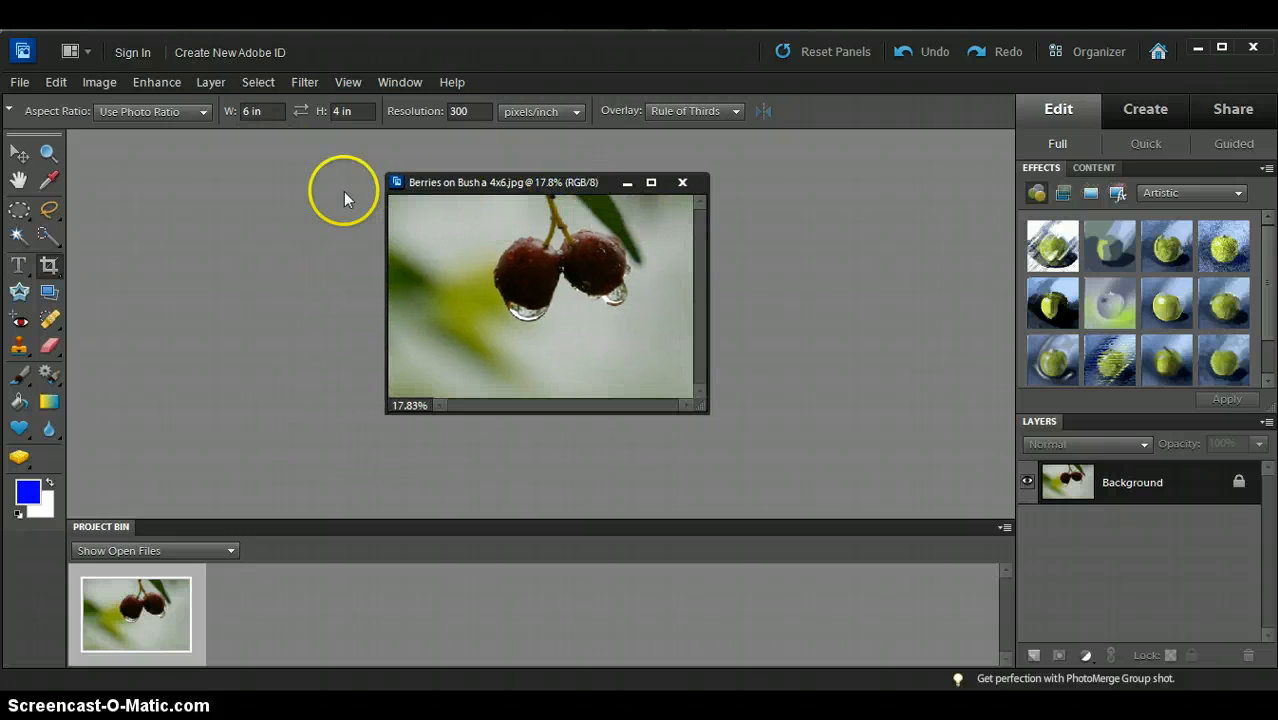
left_click(99, 82)
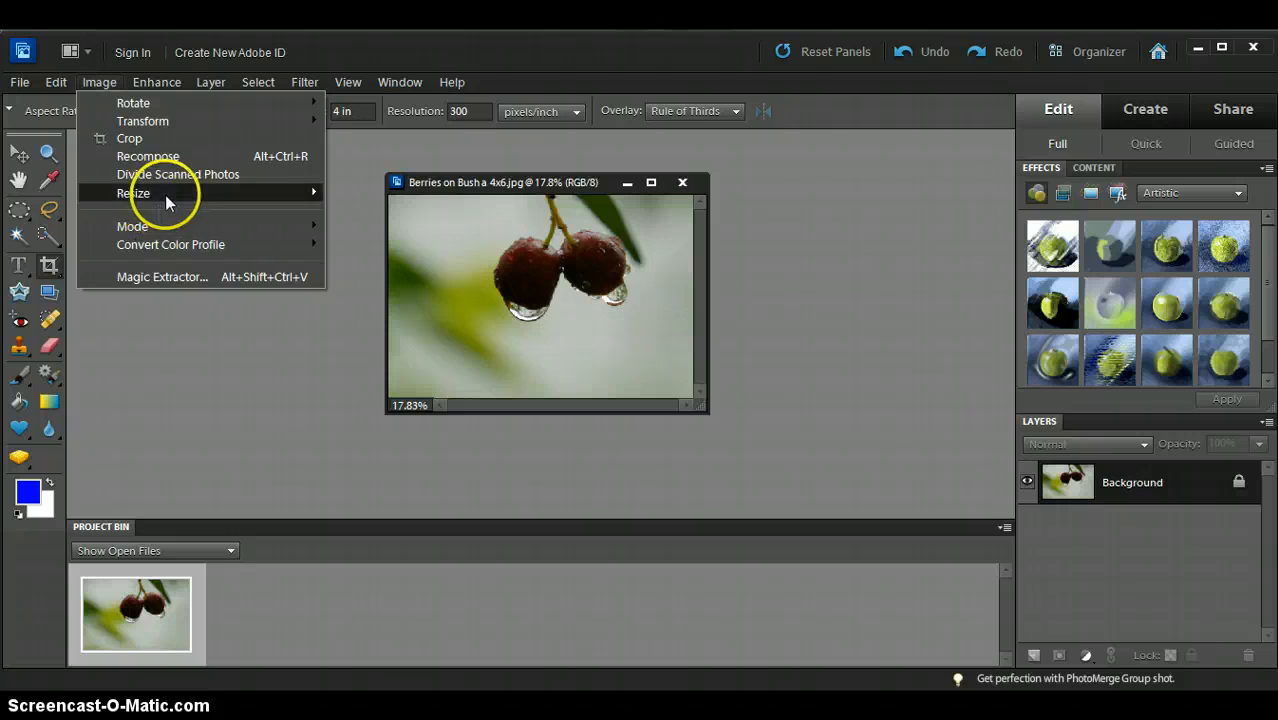
mouse_move(163, 193)
left_click(366, 195)
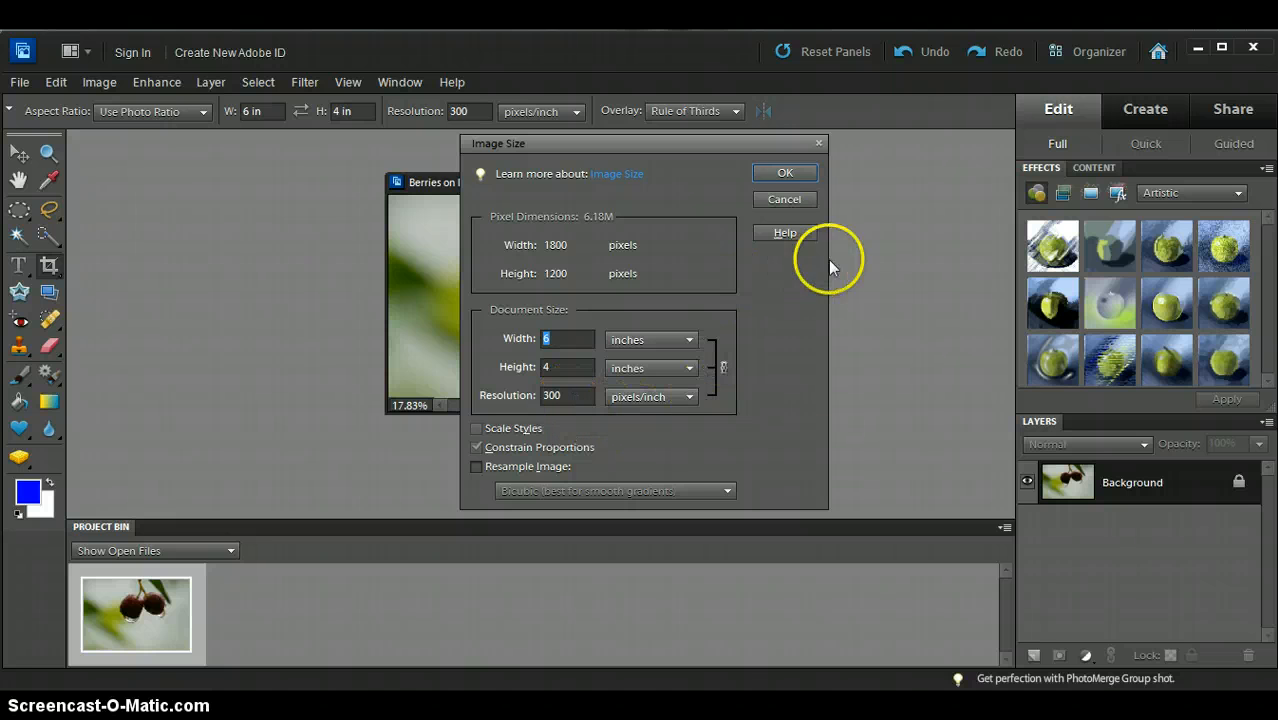
left_click(783, 200)
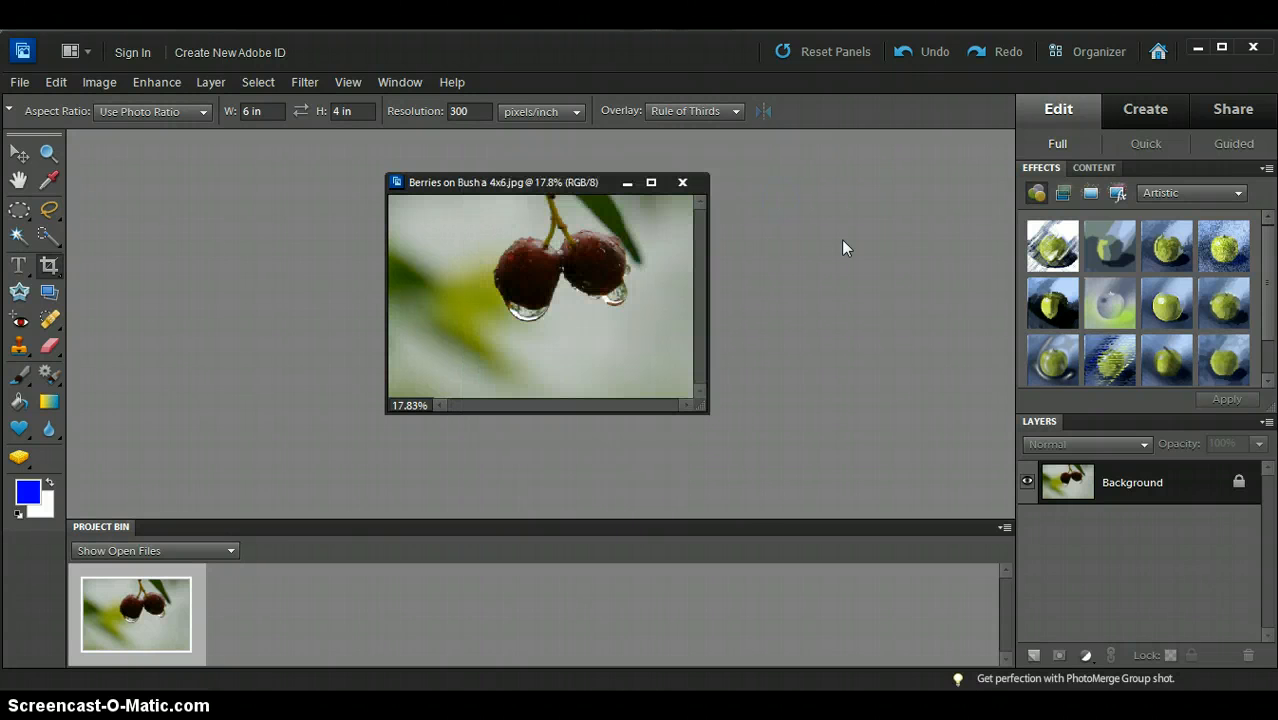